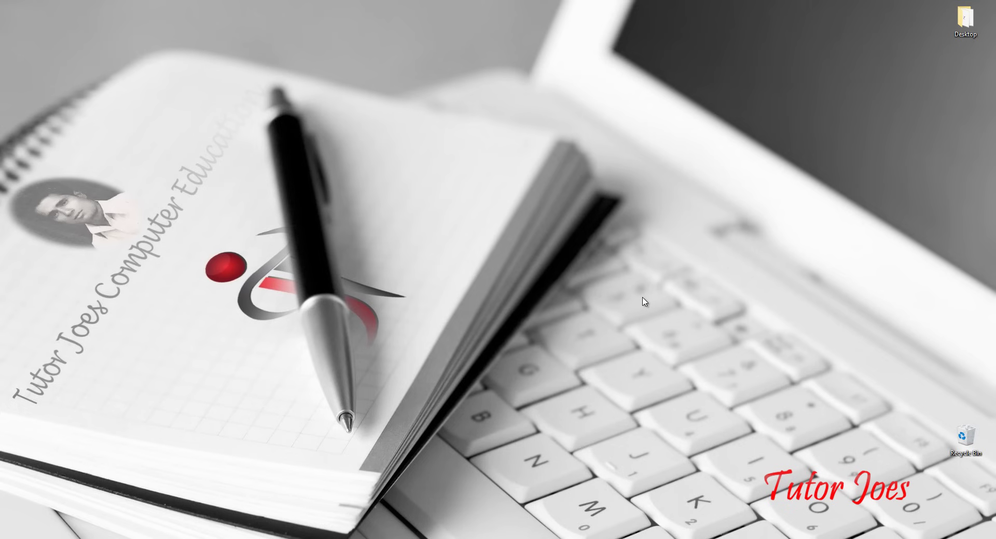
Step: Launch Excel 2016 from the Start menu, then close its start screen
{"action": "key", "text": "super"}
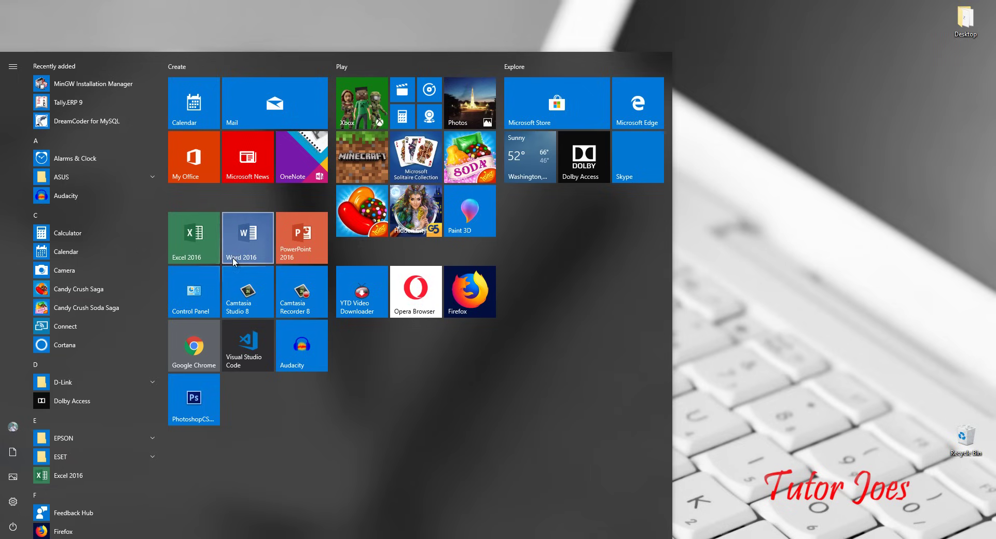
{"action": "left_click", "coordinate": [201, 241]}
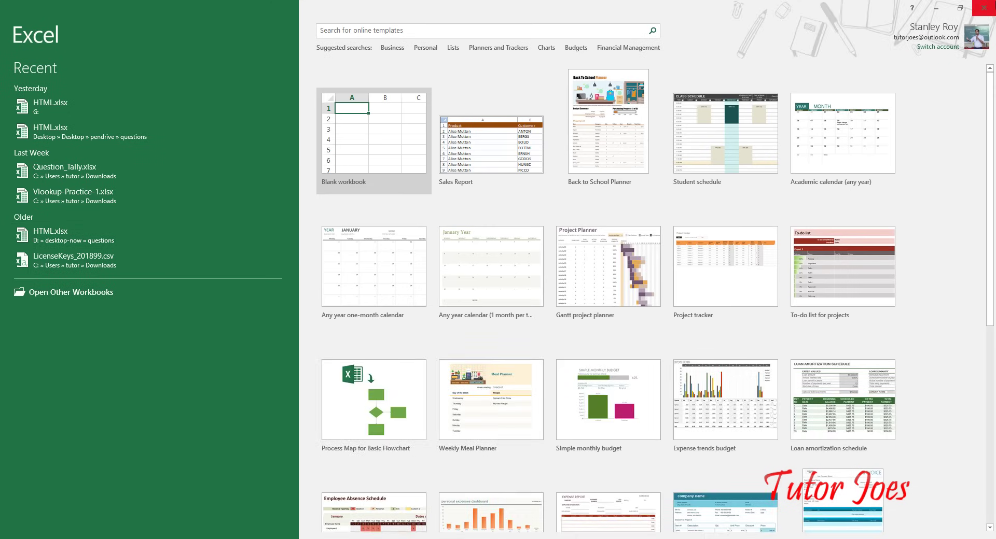
{"action": "left_click", "coordinate": [983, 8]}
Step: Launch Excel from the Run box with the excel command, then close it again
{"action": "key", "text": "super+r"}
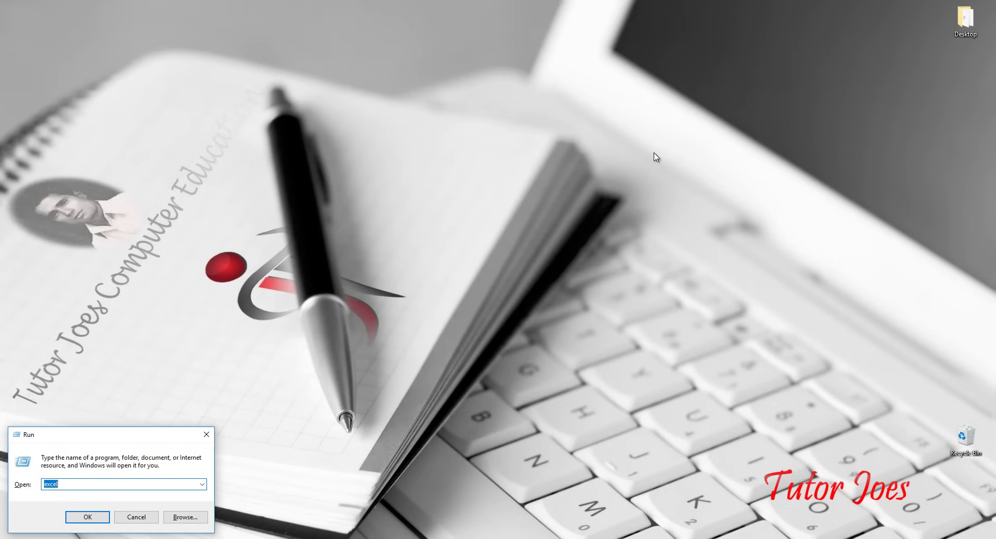
{"action": "left_click_drag", "start_coordinate": [151, 447], "coordinate": [435, 195]}
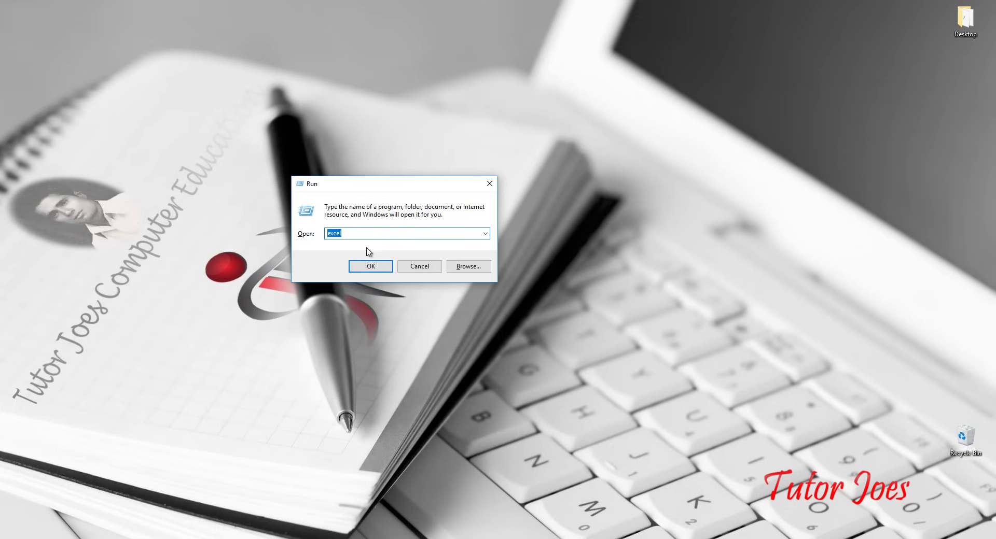
{"action": "left_click", "coordinate": [377, 267]}
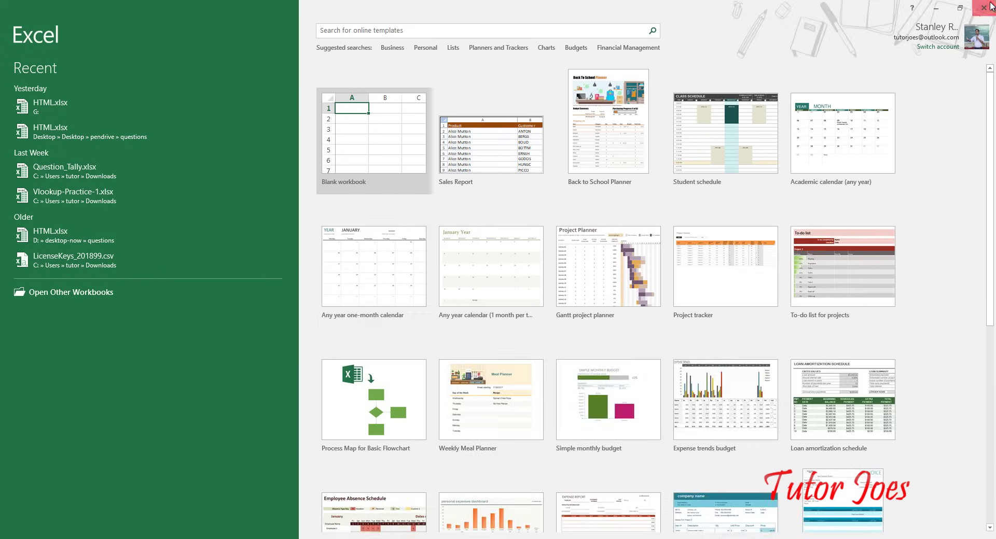
{"action": "left_click", "coordinate": [983, 7]}
Step: Open the On-Screen Keyboard by running osk from the Run box
{"action": "key", "text": "super+r"}
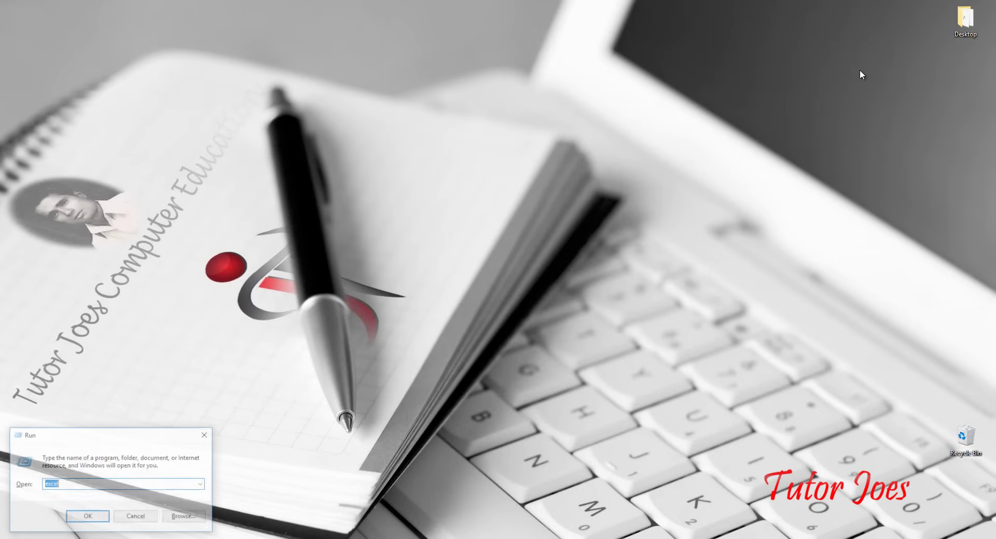
{"action": "type", "text": "osk"}
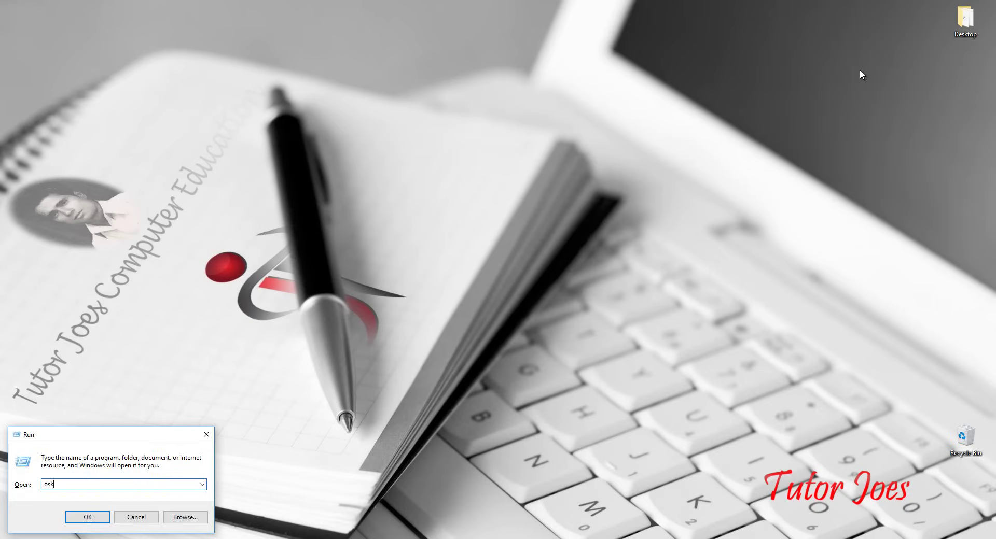
{"action": "key", "text": "Return"}
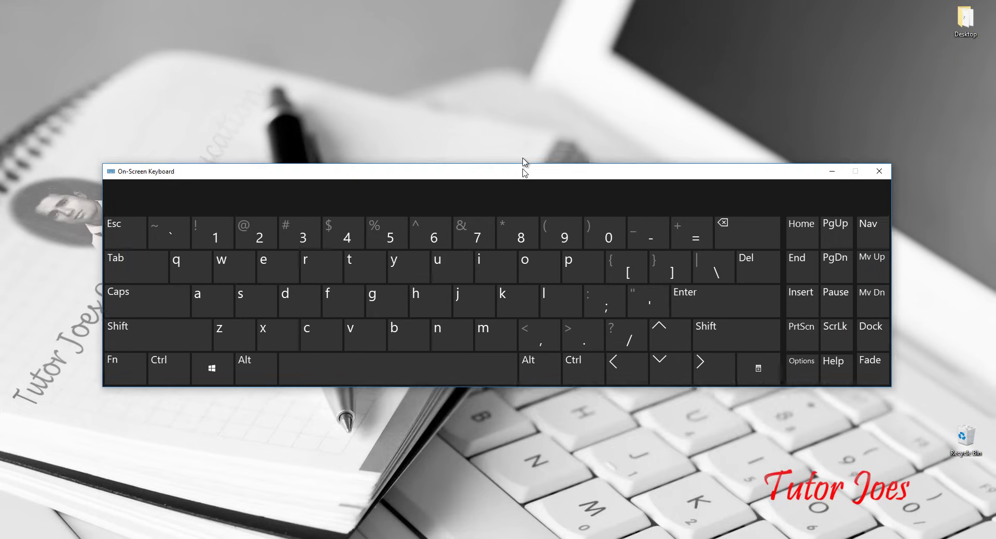
{"action": "left_click_drag", "start_coordinate": [525, 313], "coordinate": [526, 139]}
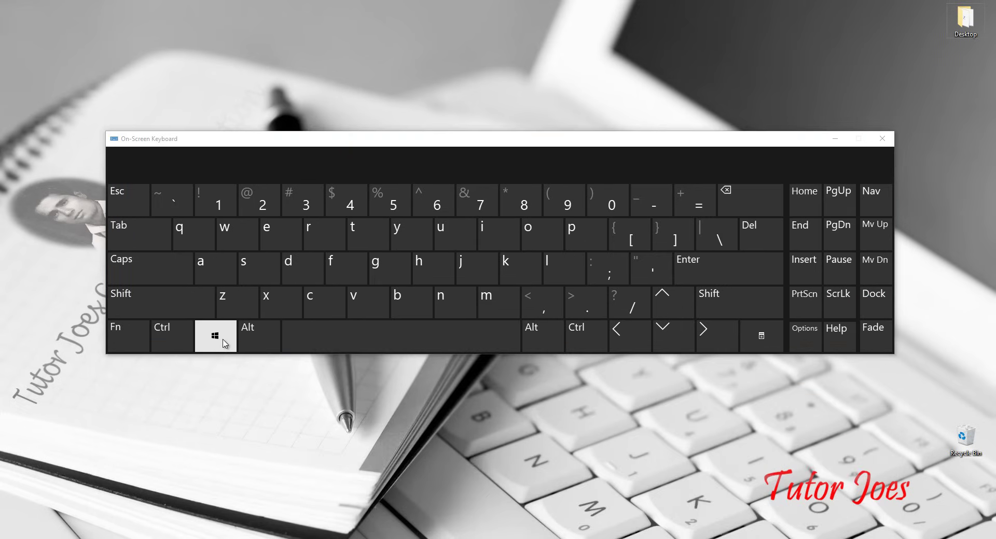
Step: Reopen Run with the on-screen Win+R, close the keyboard, and launch excel
{"action": "left_click", "coordinate": [224, 343]}
{"action": "left_click", "coordinate": [325, 231]}
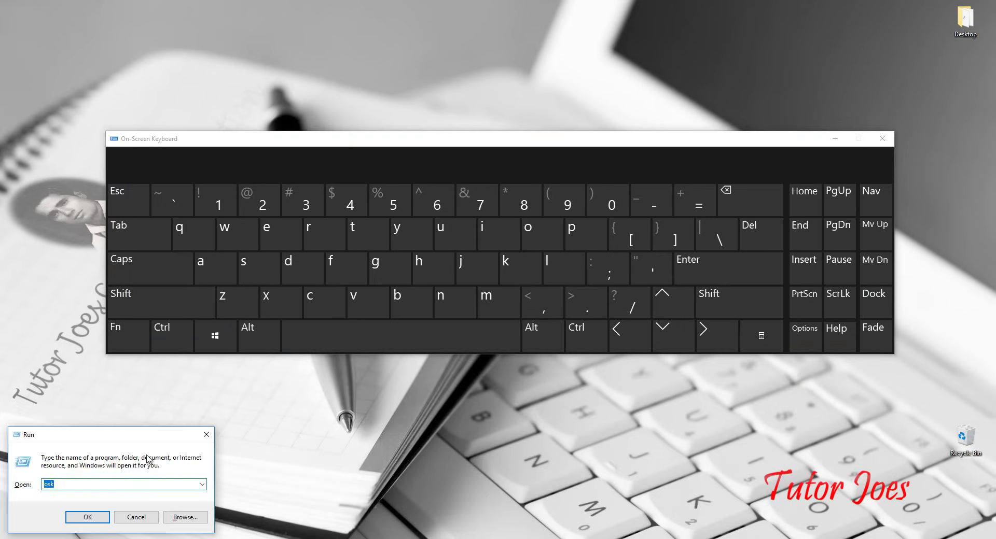
{"action": "mouse_move", "coordinate": [116, 441]}
{"action": "left_mouse_down"}
{"action": "mouse_move", "coordinate": [445, 167]}
{"action": "mouse_move", "coordinate": [483, 57]}
{"action": "left_mouse_up"}
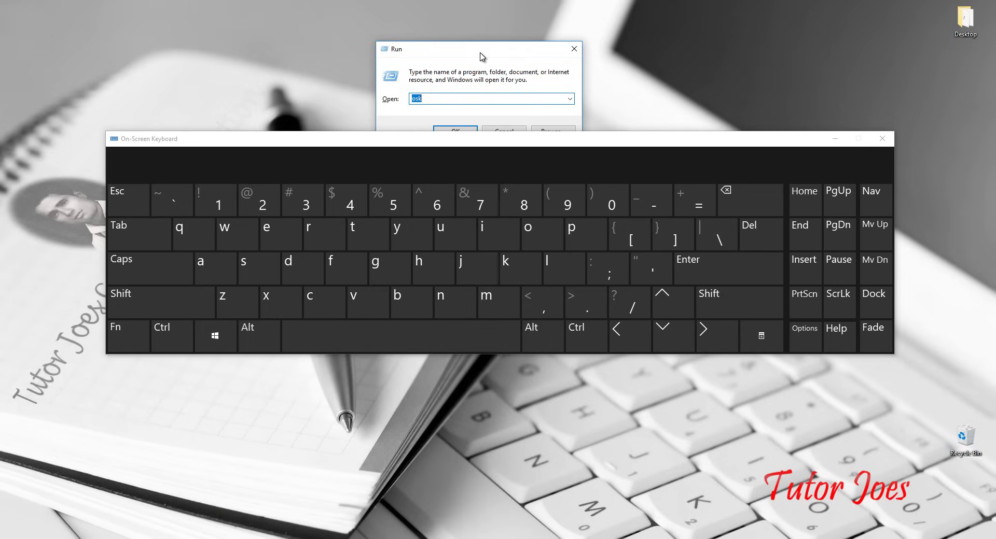
{"action": "left_click", "coordinate": [881, 138]}
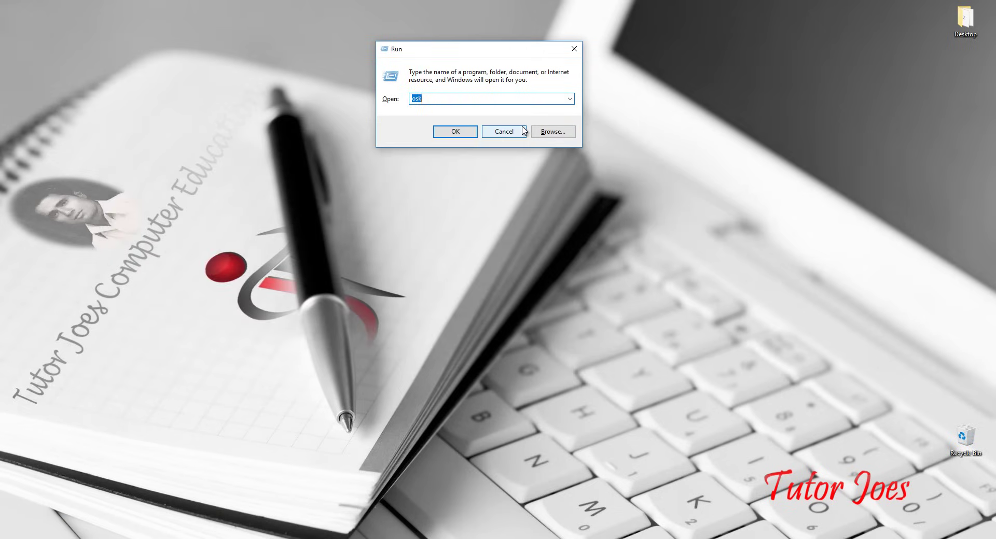
{"action": "type", "text": "excel"}
{"action": "key", "text": "Return"}
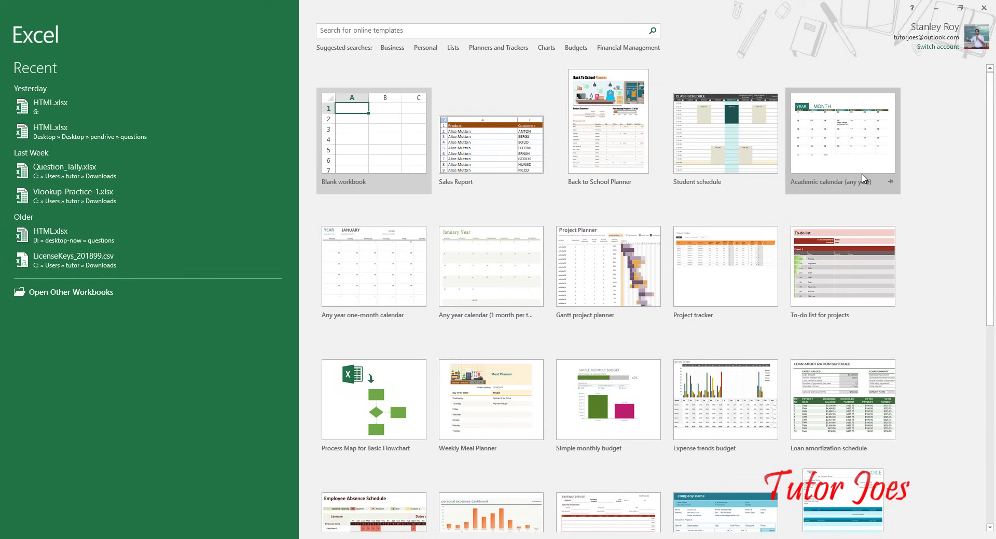
Step: Browse the template gallery, then create a Blank workbook, Book1
{"action": "scroll", "coordinate": [863, 179], "scroll_direction": "down", "scroll_amount": 2}
{"action": "scroll", "coordinate": [850, 179], "scroll_direction": "down", "scroll_amount": 3}
{"action": "scroll", "coordinate": [829, 182], "scroll_direction": "down", "scroll_amount": 1}
{"action": "scroll", "coordinate": [819, 189], "scroll_direction": "down", "scroll_amount": 2}
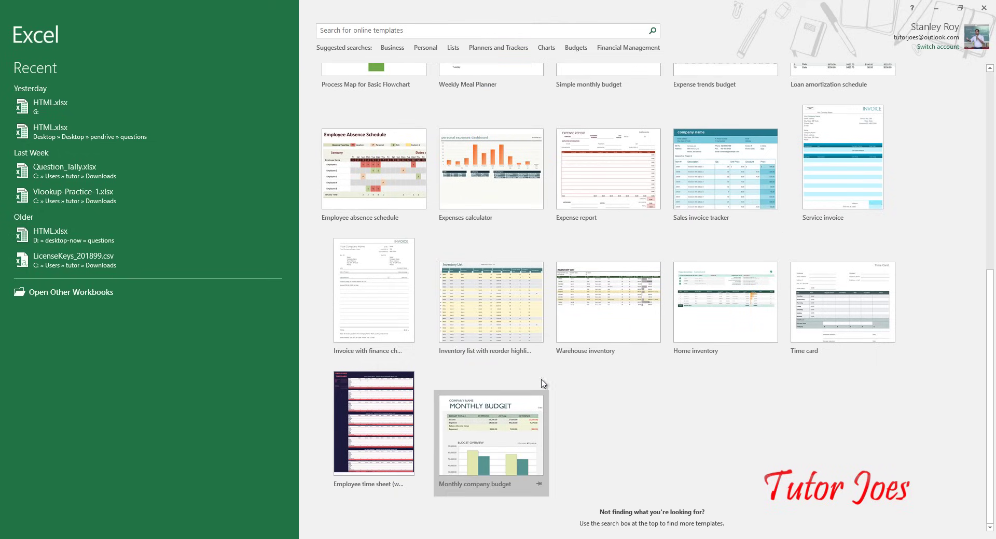
{"action": "scroll", "coordinate": [491, 299], "scroll_direction": "up", "scroll_amount": 4}
{"action": "scroll", "coordinate": [489, 204], "scroll_direction": "up", "scroll_amount": 2}
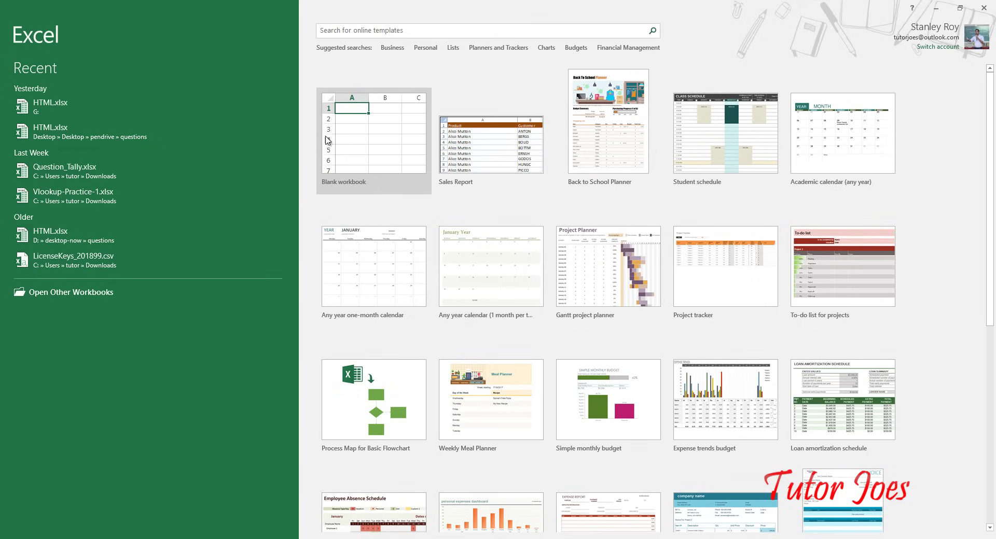
{"action": "left_click", "coordinate": [374, 136]}
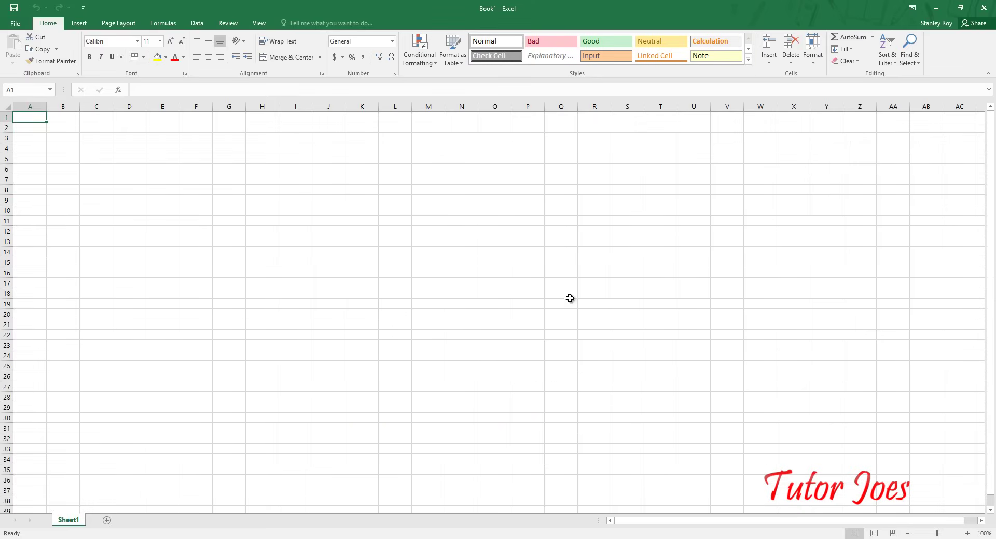
Step: Zoom the sheet to 205% and select rows 1, 3 and 4
{"action": "scroll", "coordinate": [471, 339], "scroll_direction": "up", "scroll_amount": 4, "text": "ctrl"}
{"action": "scroll", "coordinate": [471, 339], "scroll_direction": "up", "scroll_amount": 2, "text": "ctrl"}
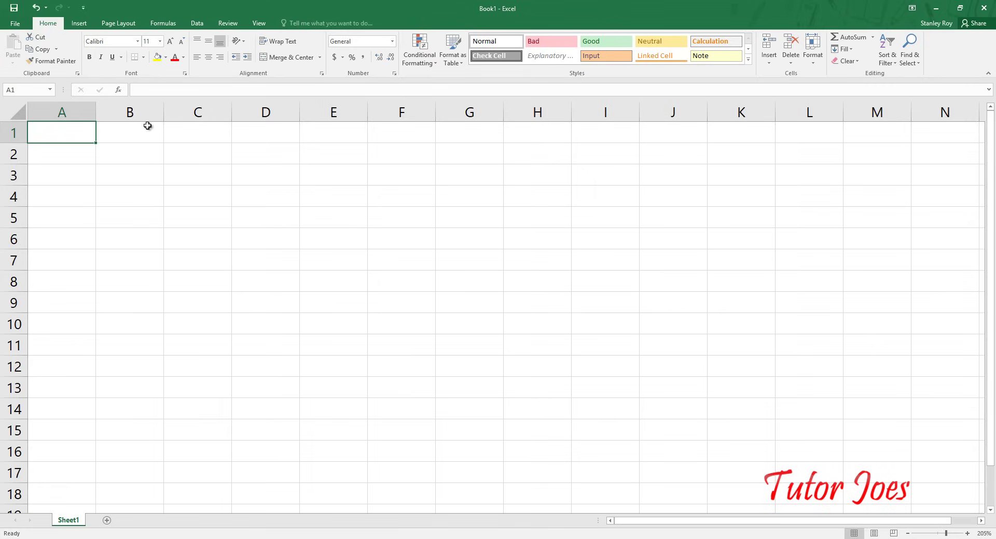
{"action": "left_click", "coordinate": [11, 131]}
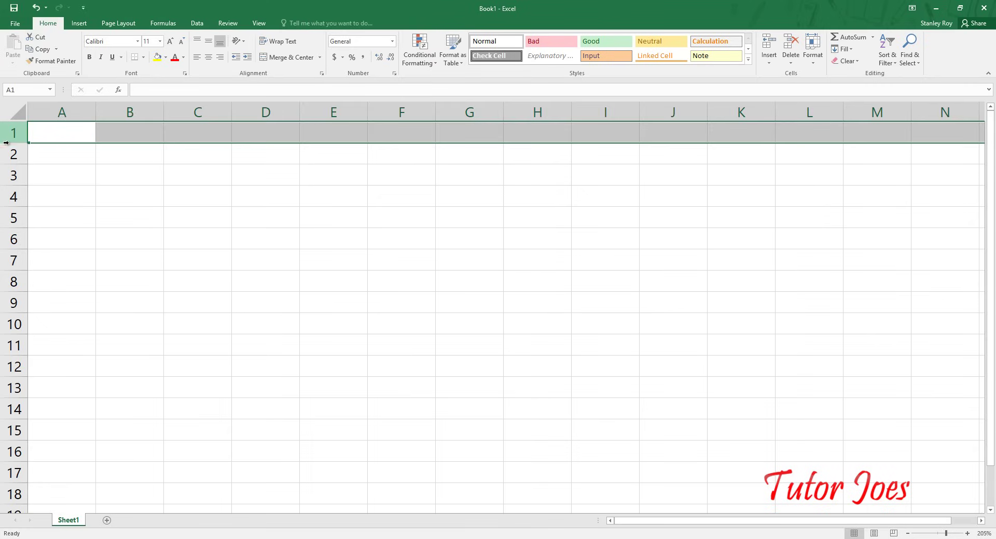
{"action": "left_click", "coordinate": [8, 174]}
{"action": "left_click", "coordinate": [7, 195]}
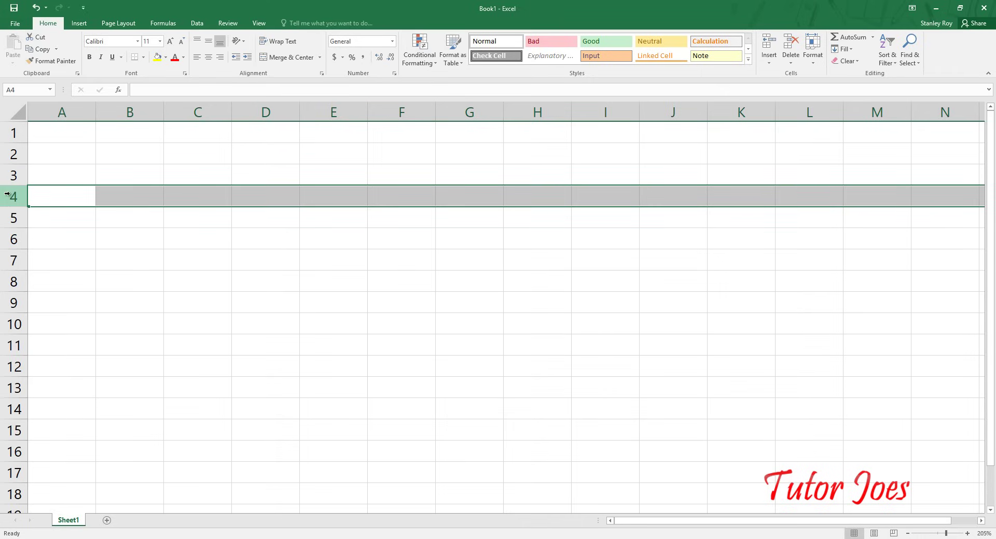
Step: Select columns E through H, then columns A through F, one by one
{"action": "left_click", "coordinate": [343, 111]}
{"action": "left_click", "coordinate": [411, 111]}
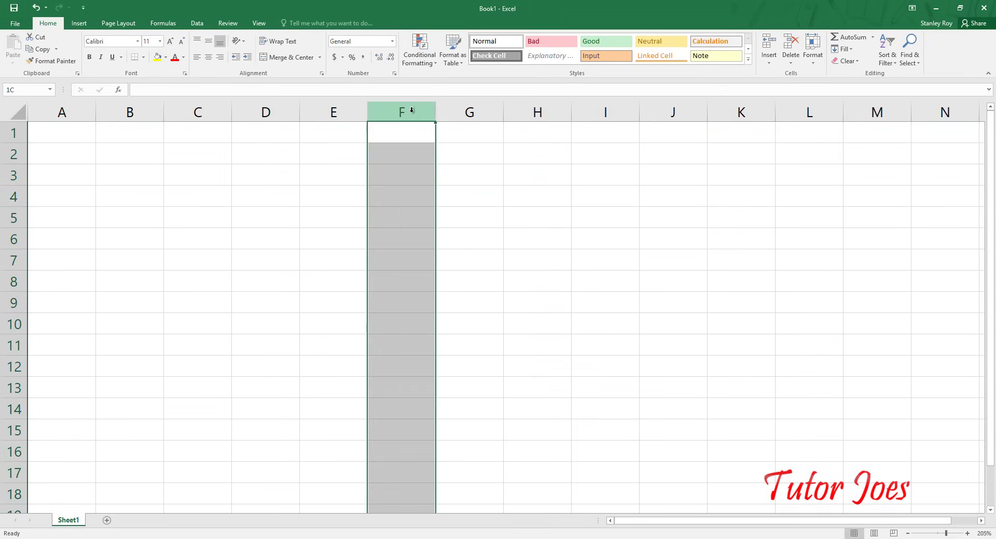
{"action": "left_click", "coordinate": [472, 111]}
{"action": "left_click", "coordinate": [514, 112]}
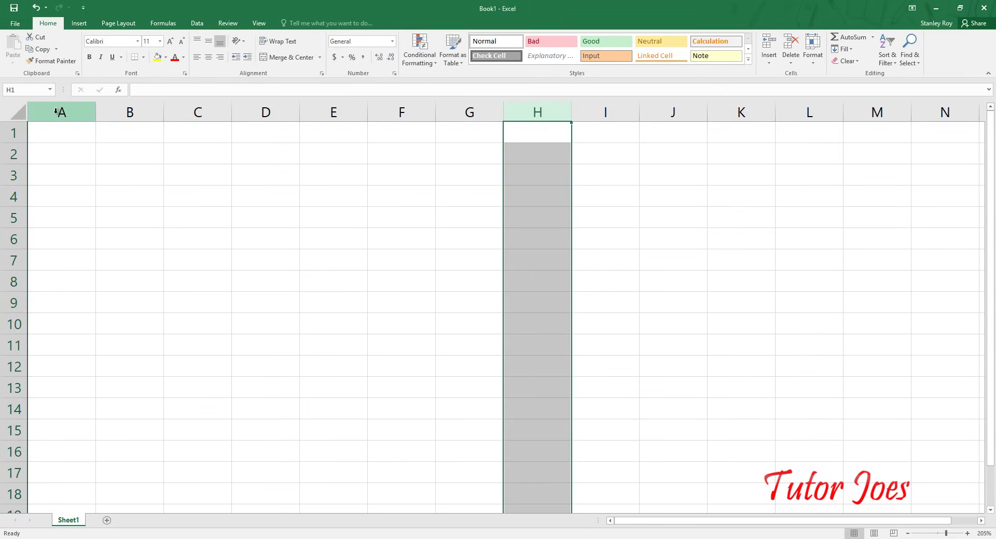
{"action": "left_click", "coordinate": [57, 111]}
{"action": "left_click", "coordinate": [124, 111]}
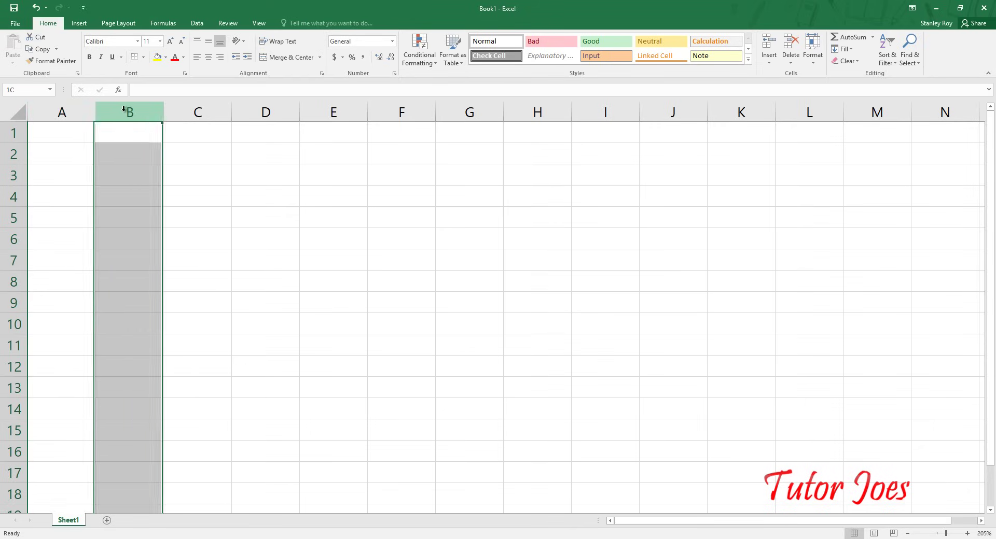
{"action": "left_click", "coordinate": [198, 112]}
{"action": "left_click", "coordinate": [262, 112]}
{"action": "left_click", "coordinate": [331, 112]}
{"action": "left_click", "coordinate": [403, 111]}
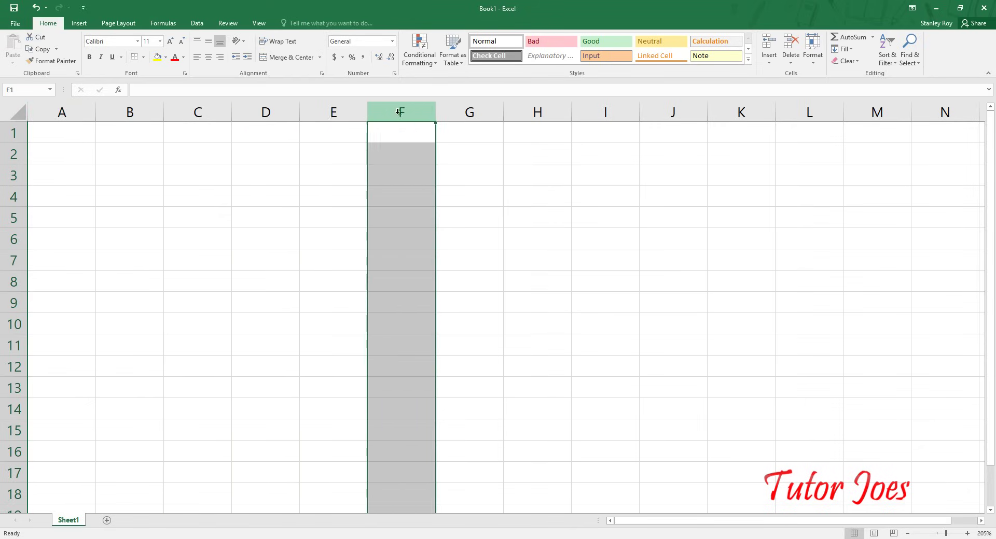
Step: Select rows 1 through 7 one after another
{"action": "left_click", "coordinate": [9, 136]}
{"action": "left_click", "coordinate": [10, 154]}
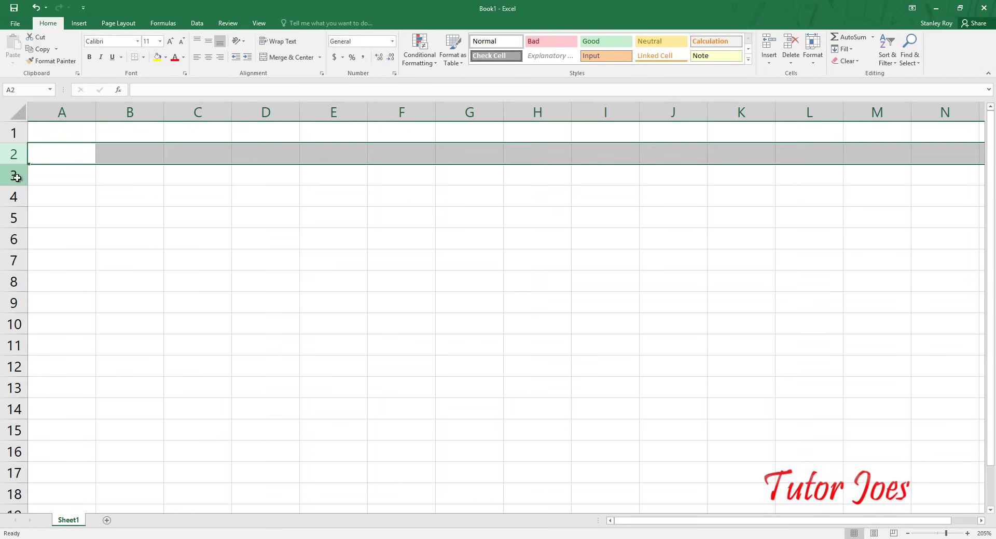
{"action": "left_click", "coordinate": [11, 175]}
{"action": "left_click", "coordinate": [11, 197]}
{"action": "left_click", "coordinate": [13, 218]}
{"action": "left_click", "coordinate": [13, 238]}
{"action": "left_click", "coordinate": [14, 259]}
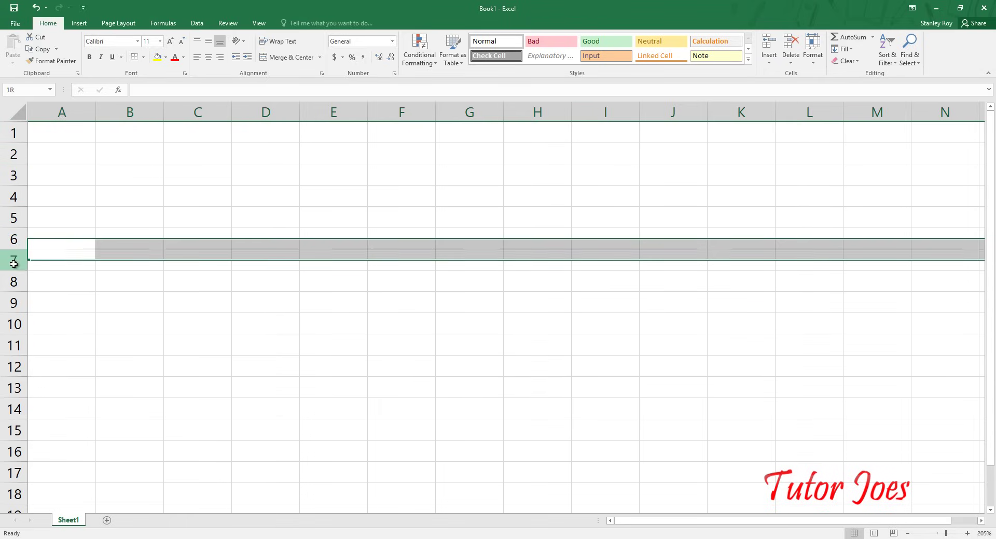
Step: Select cells G11, G9, I7, J5, K6 and finally G10
{"action": "left_click", "coordinate": [482, 347]}
{"action": "left_click", "coordinate": [470, 306]}
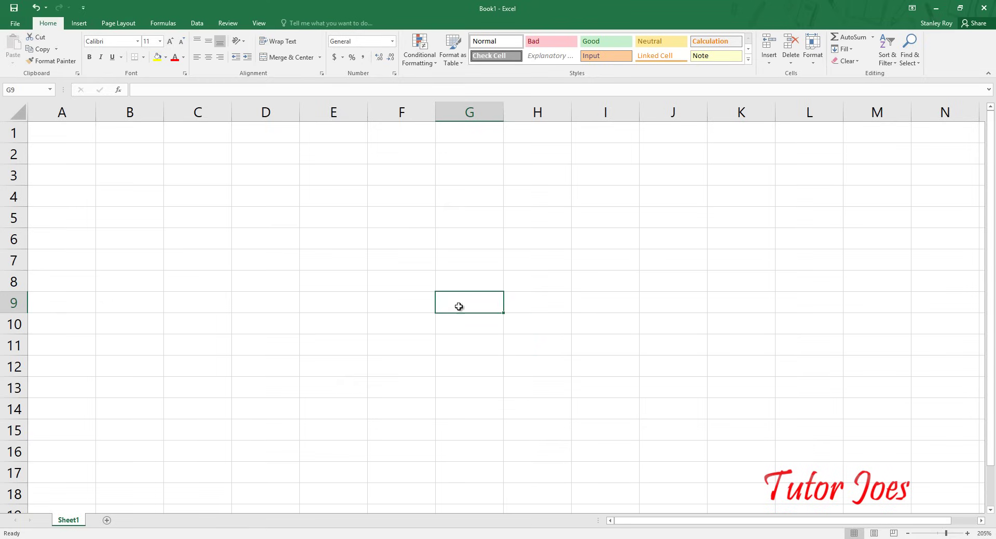
{"action": "left_click", "coordinate": [589, 263]}
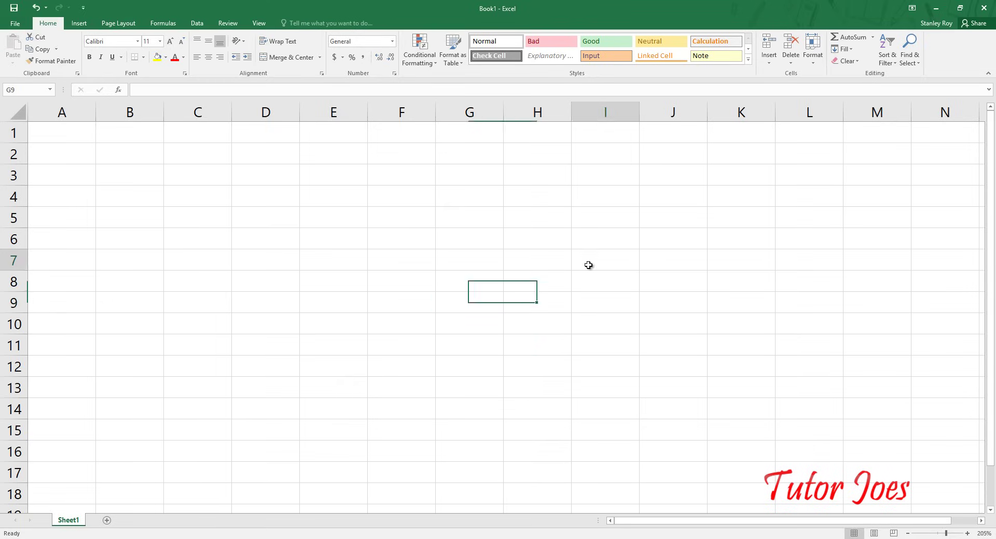
{"action": "left_click", "coordinate": [689, 211]}
{"action": "left_click", "coordinate": [772, 229]}
{"action": "left_click", "coordinate": [472, 317]}
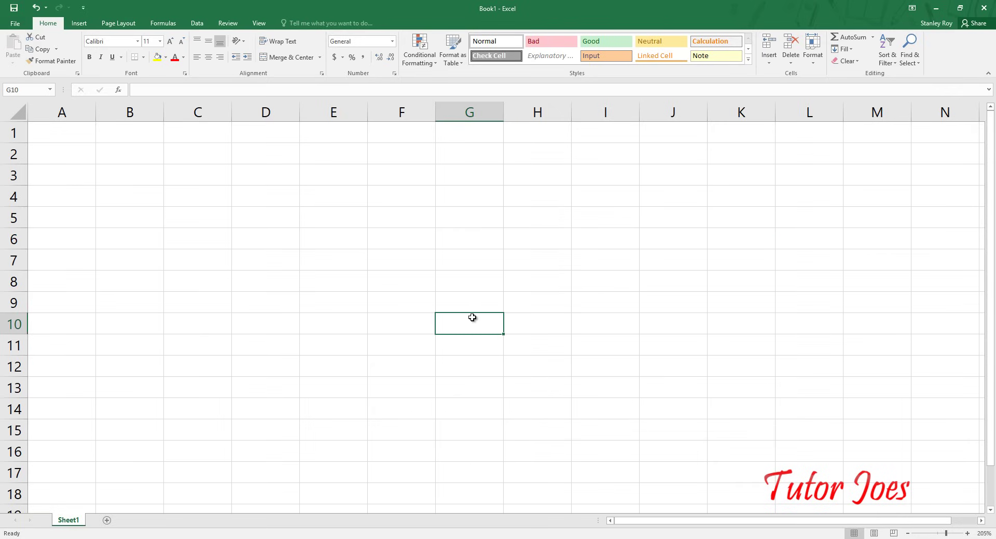
Step: Enter test values 25 in G10 and 45 in L2
{"action": "type", "text": "25"}
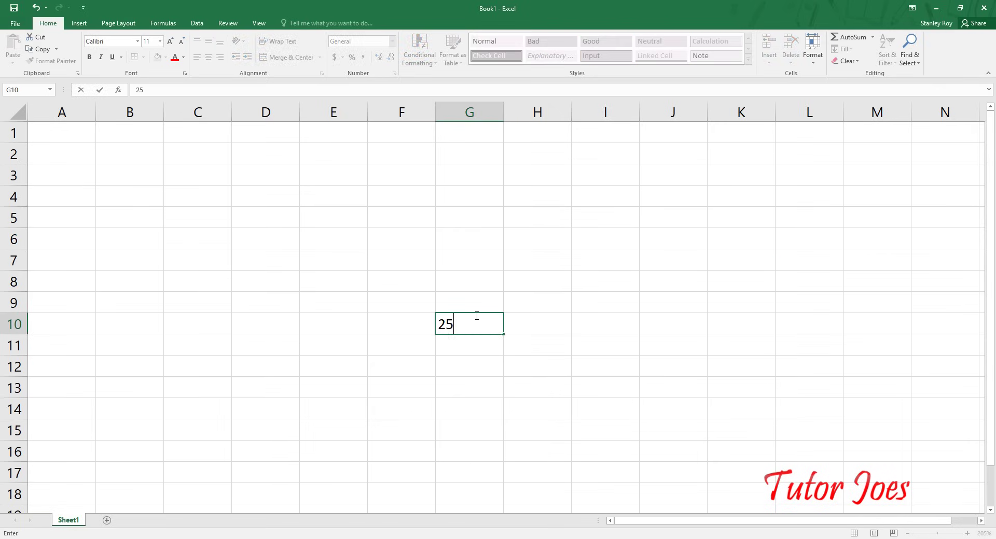
{"action": "key", "text": "Return"}
{"action": "left_click", "coordinate": [480, 323]}
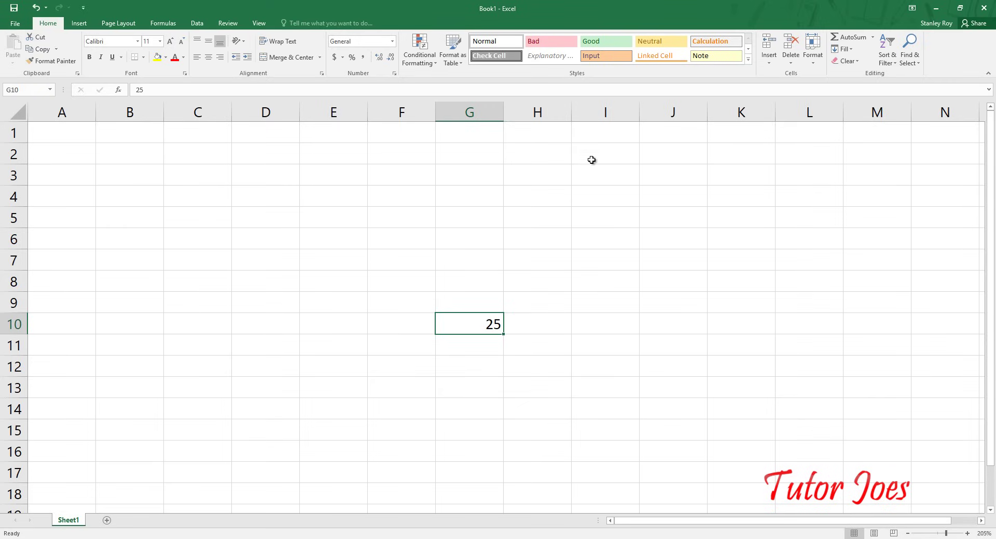
{"action": "left_click", "coordinate": [799, 158]}
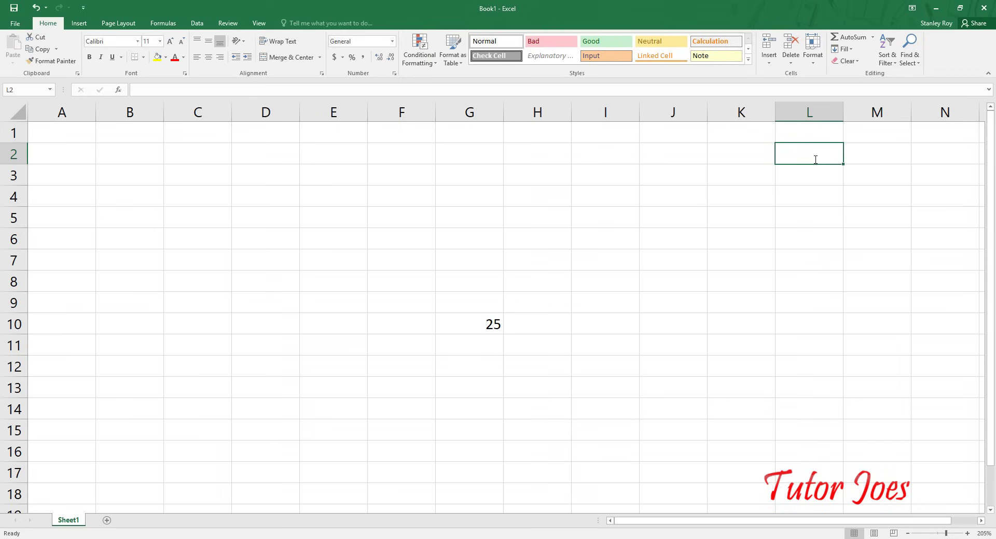
{"action": "type", "text": "45"}
{"action": "key", "text": "Return"}
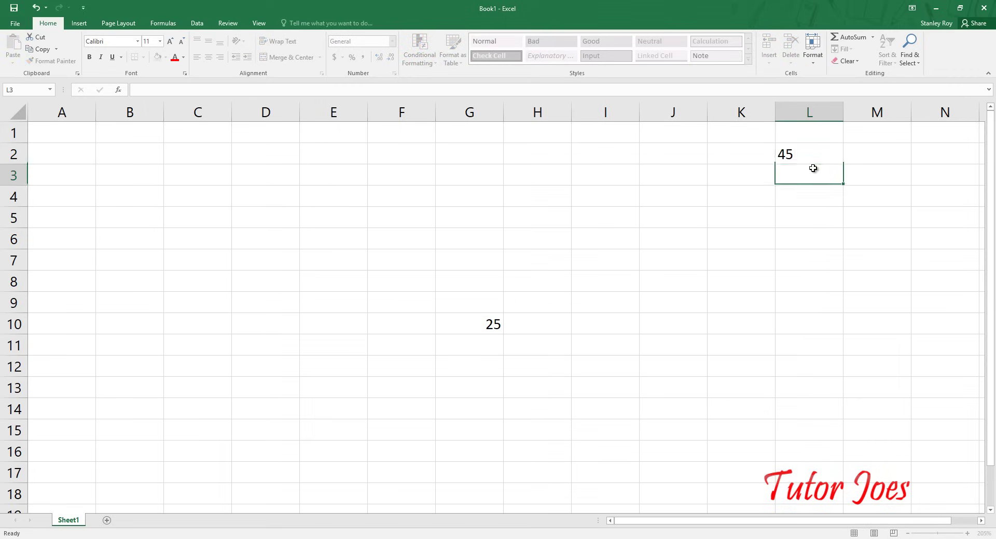
{"action": "left_click", "coordinate": [821, 153]}
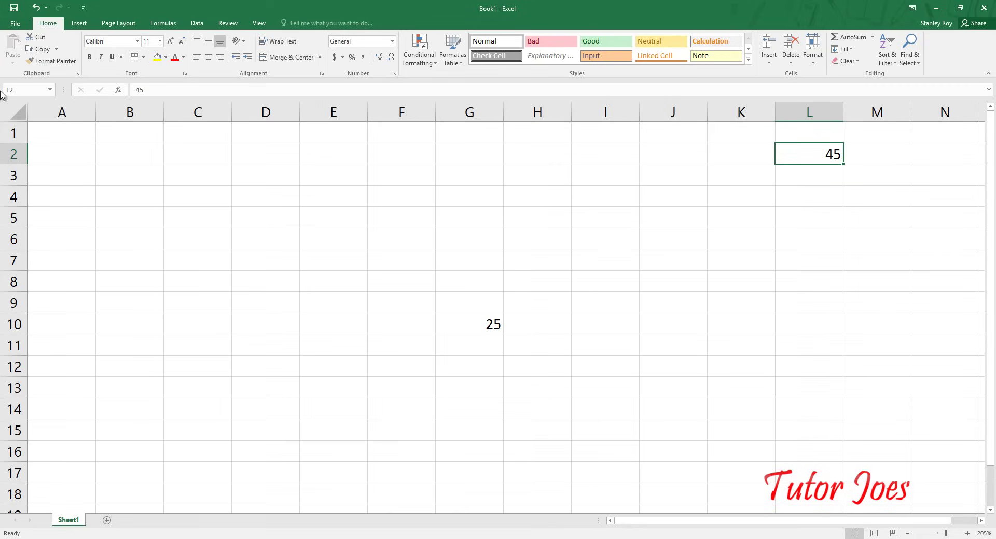
Step: Select the ranges K1:K2 and G3:M11, then delete the 45 from L2
{"action": "left_click_drag", "start_coordinate": [722, 139], "coordinate": [745, 160]}
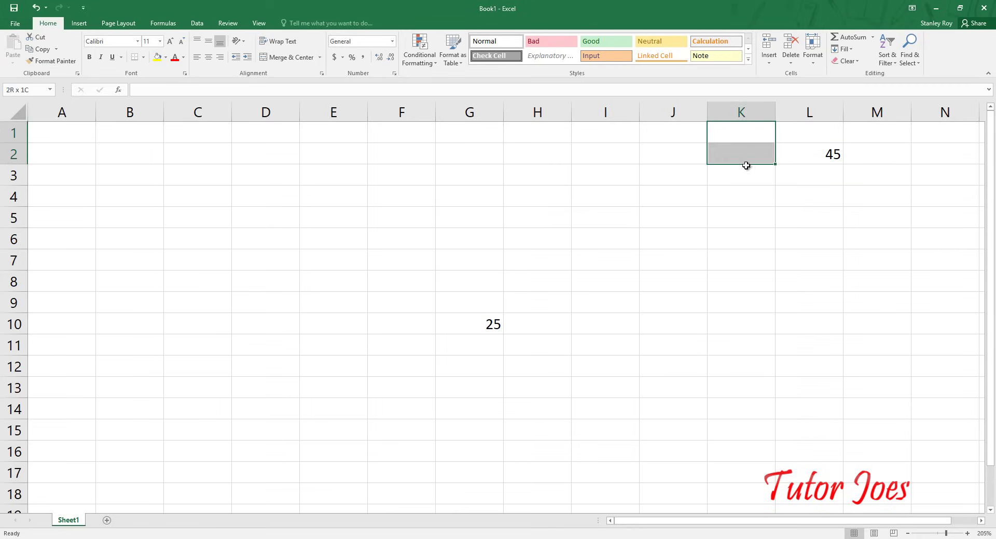
{"action": "mouse_move", "coordinate": [462, 178]}
{"action": "left_mouse_down"}
{"action": "mouse_move", "coordinate": [798, 342]}
{"action": "mouse_move", "coordinate": [886, 322]}
{"action": "left_mouse_up"}
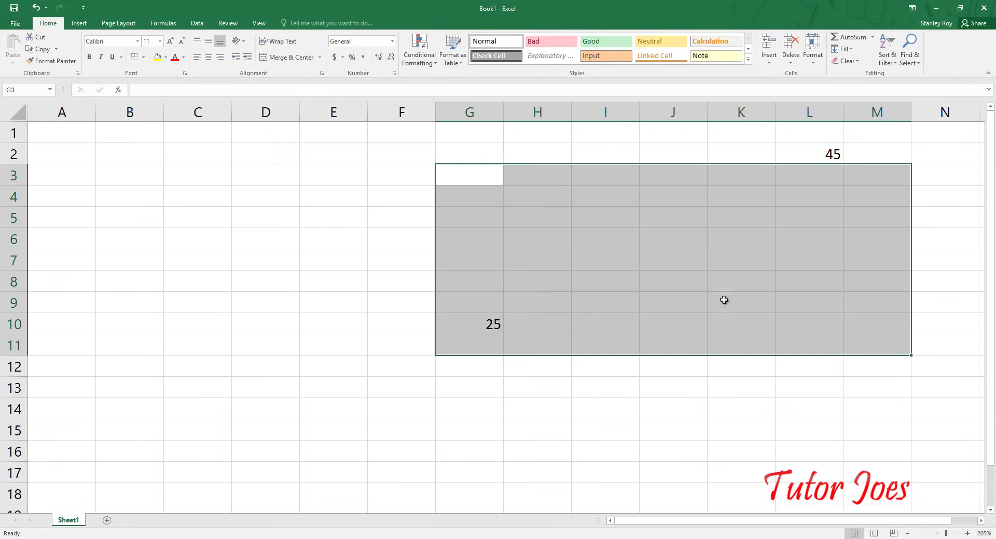
{"action": "left_click", "coordinate": [802, 158]}
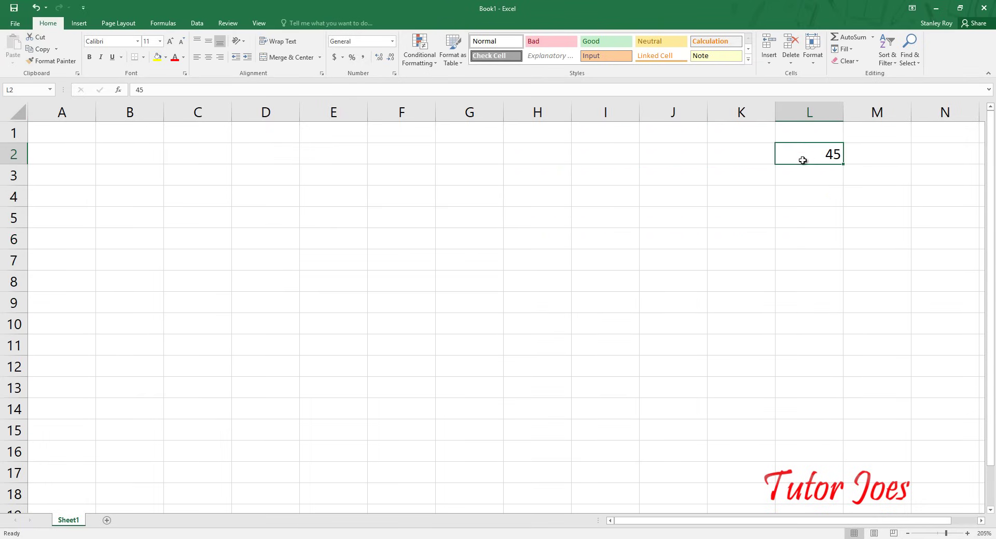
{"action": "key", "text": "Delete"}
Step: Enter 25 in both F4 and F5
{"action": "left_click", "coordinate": [129, 197]}
{"action": "left_click", "coordinate": [384, 202]}
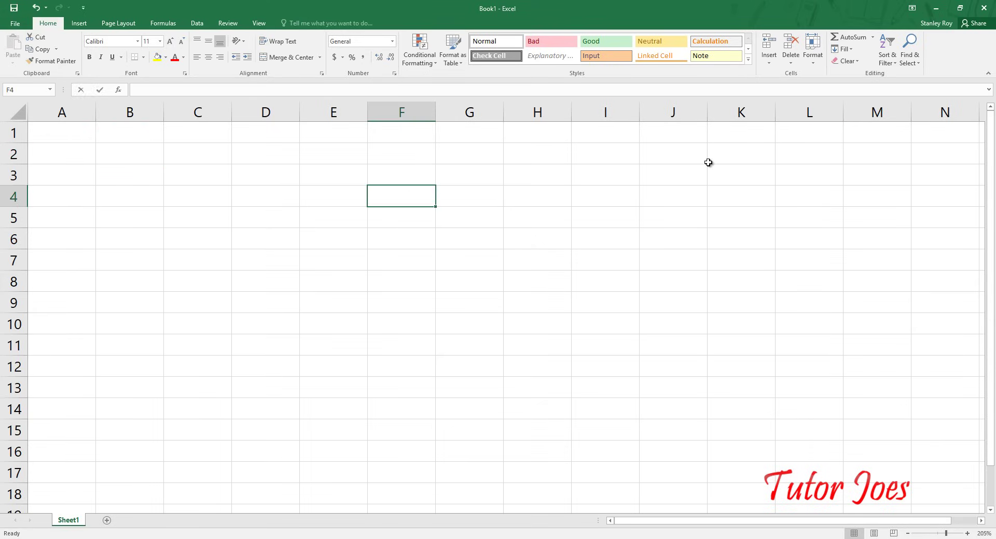
{"action": "type", "text": "25"}
{"action": "key", "text": "Return"}
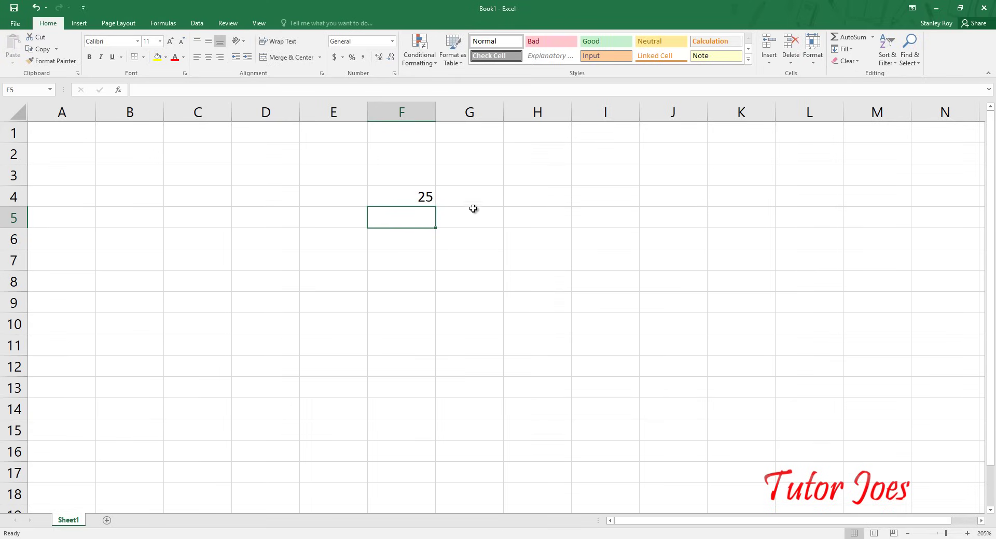
{"action": "left_click", "coordinate": [475, 212]}
{"action": "left_click", "coordinate": [418, 216]}
{"action": "type", "text": "25"}
{"action": "key", "text": "Return"}
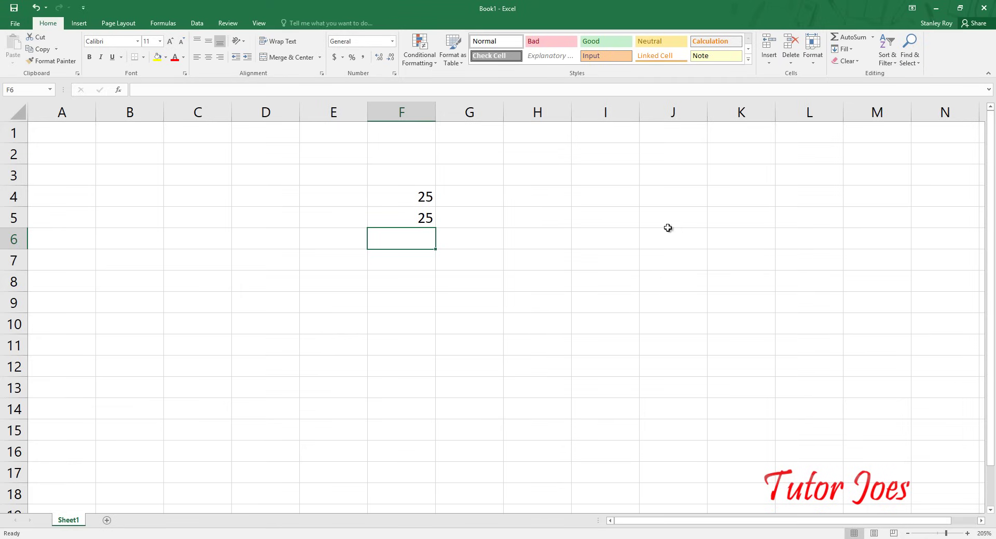
Step: List the operator symbols +, -, * and / down J4 to J7
{"action": "left_click", "coordinate": [688, 198]}
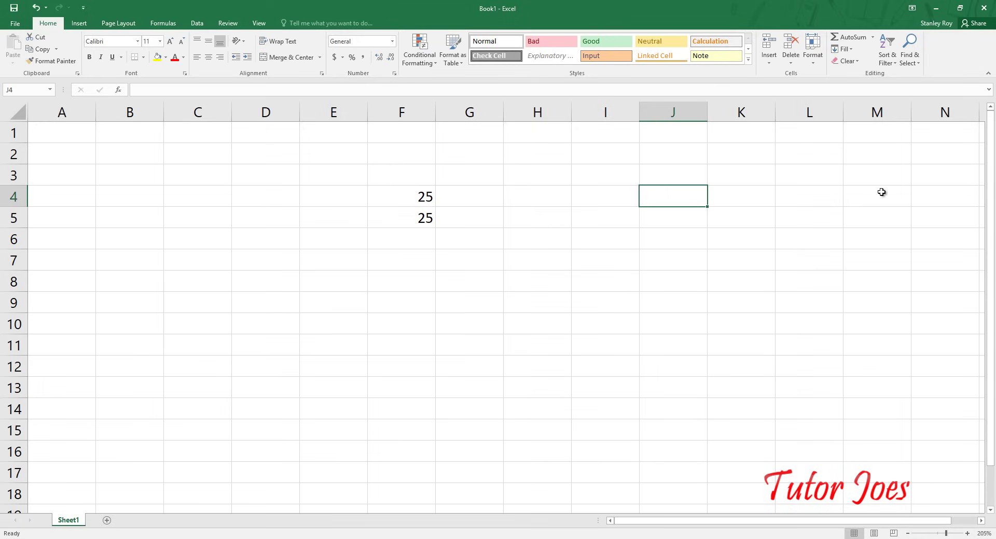
{"action": "type", "text": "+"}
{"action": "key", "text": "Return"}
{"action": "type", "text": "-"}
{"action": "key", "text": "Return"}
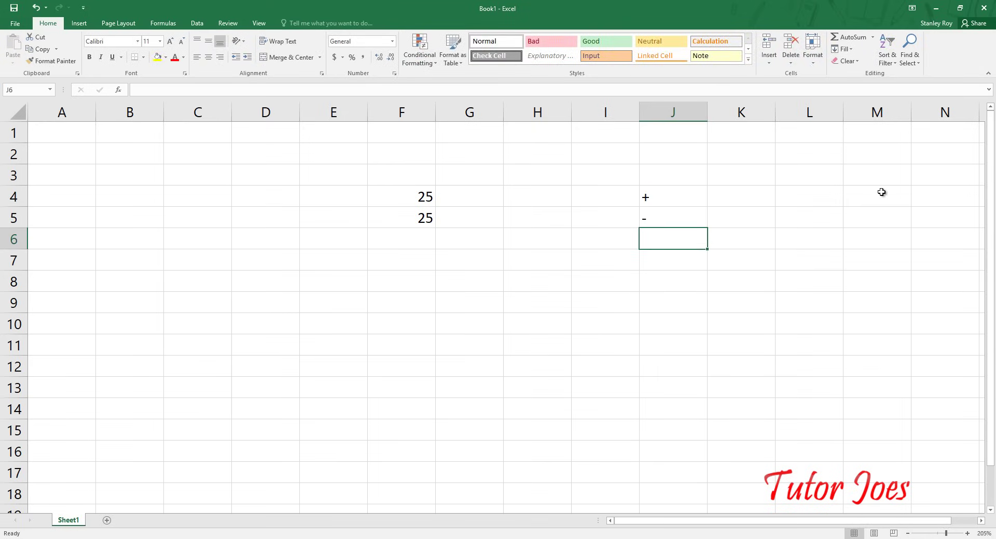
{"action": "type", "text": "*"}
{"action": "key", "text": "Return"}
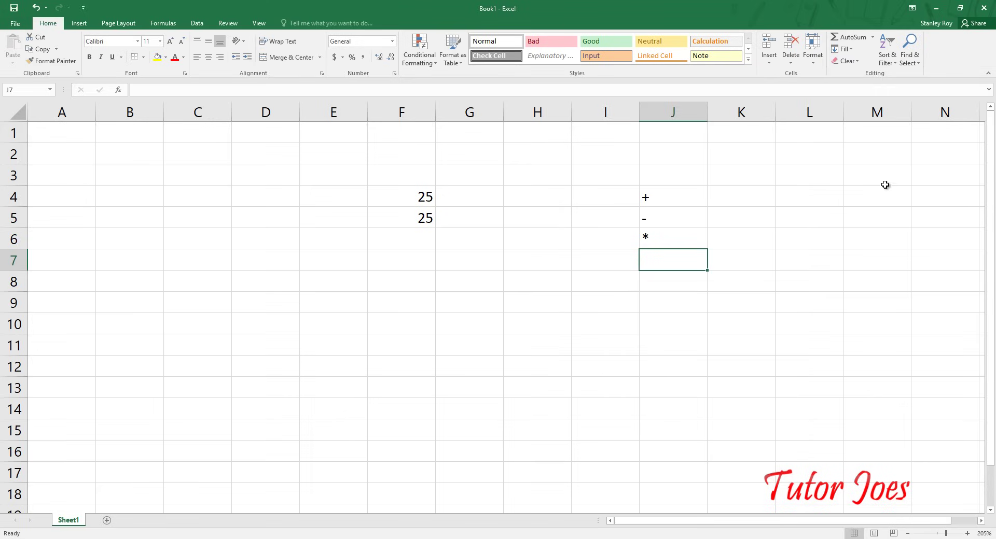
{"action": "double_click", "coordinate": [670, 258]}
{"action": "type", "text": "/"}
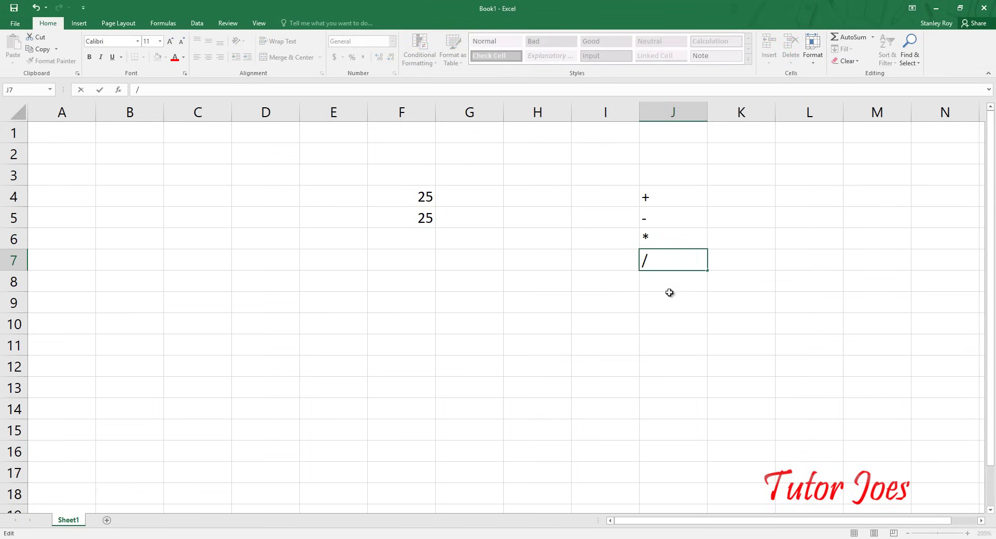
Step: Select the operator cells J4:J10, then review F4 and F5 and select F6
{"action": "left_click_drag", "start_coordinate": [664, 196], "coordinate": [663, 324]}
{"action": "left_click", "coordinate": [544, 336]}
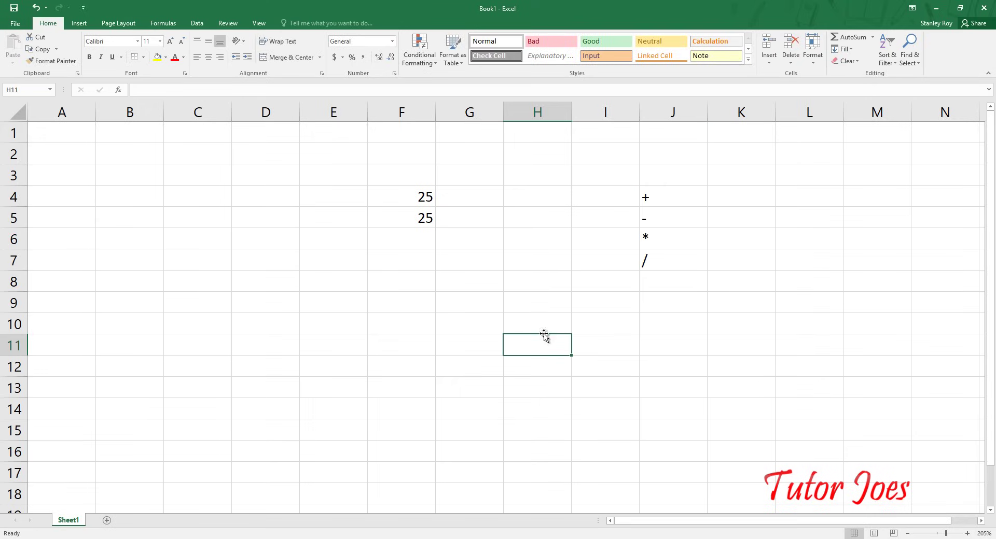
{"action": "left_click", "coordinate": [405, 237]}
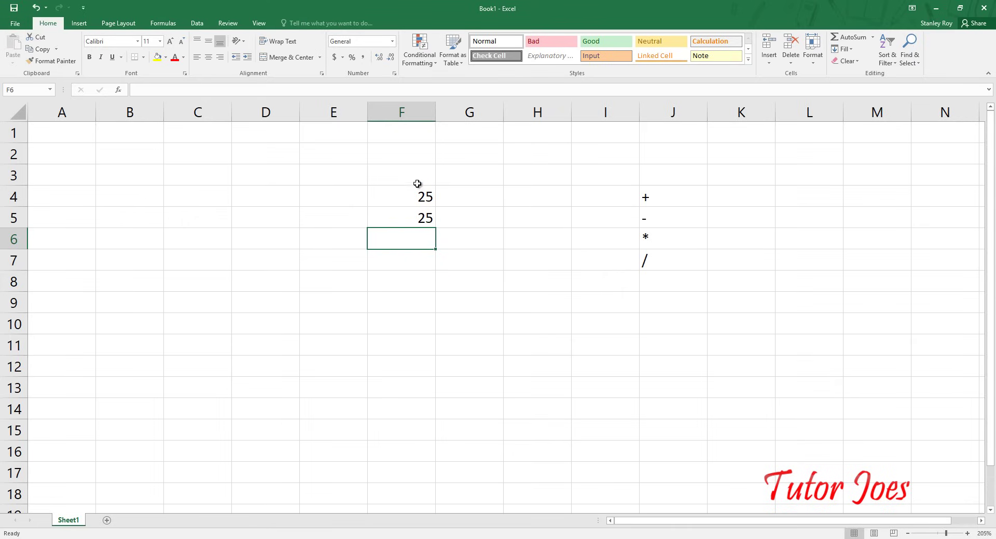
{"action": "left_click", "coordinate": [420, 202]}
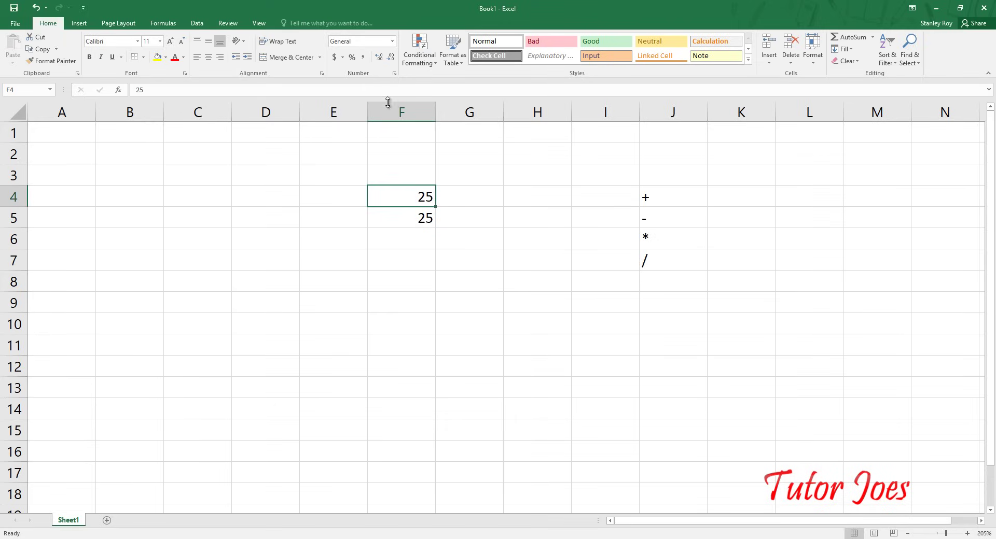
{"action": "left_click", "coordinate": [411, 219]}
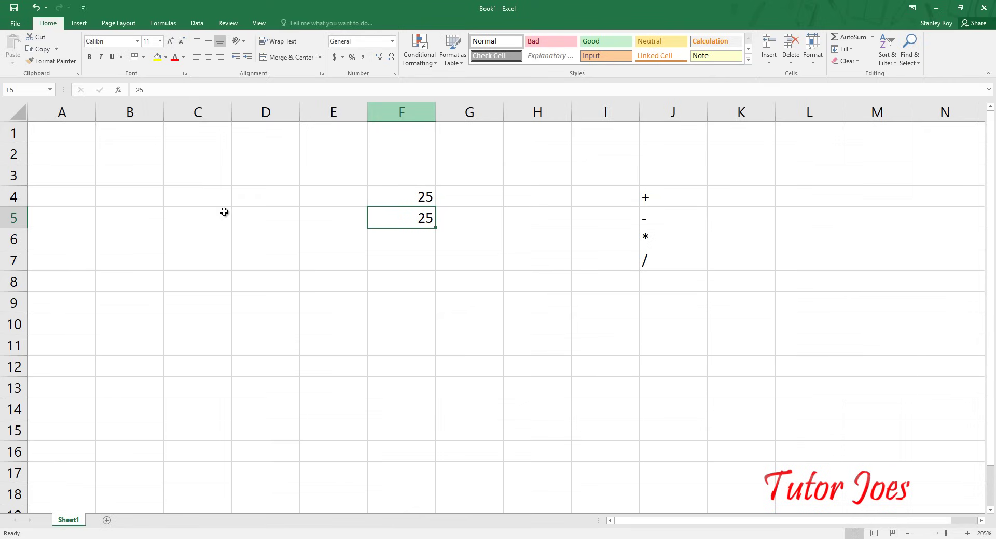
{"action": "left_click", "coordinate": [401, 241]}
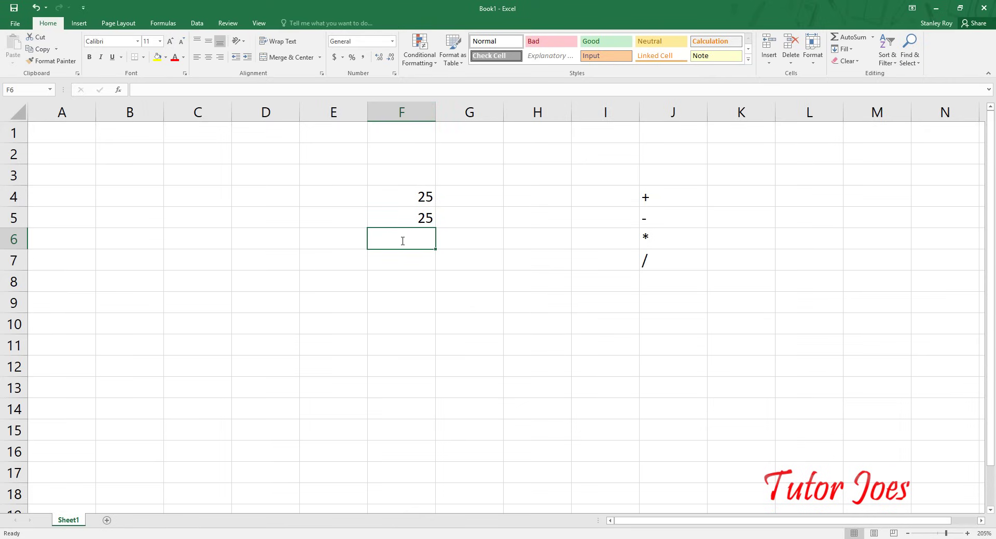
Step: Enter the formula =F4+F5 in F6
{"action": "type", "text": "="}
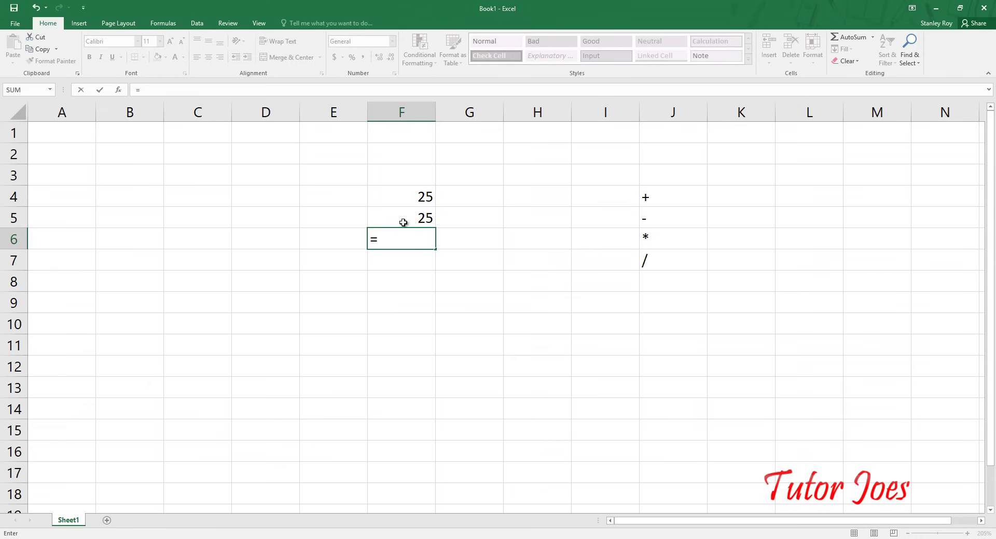
{"action": "left_click", "coordinate": [406, 191]}
{"action": "type", "text": "+"}
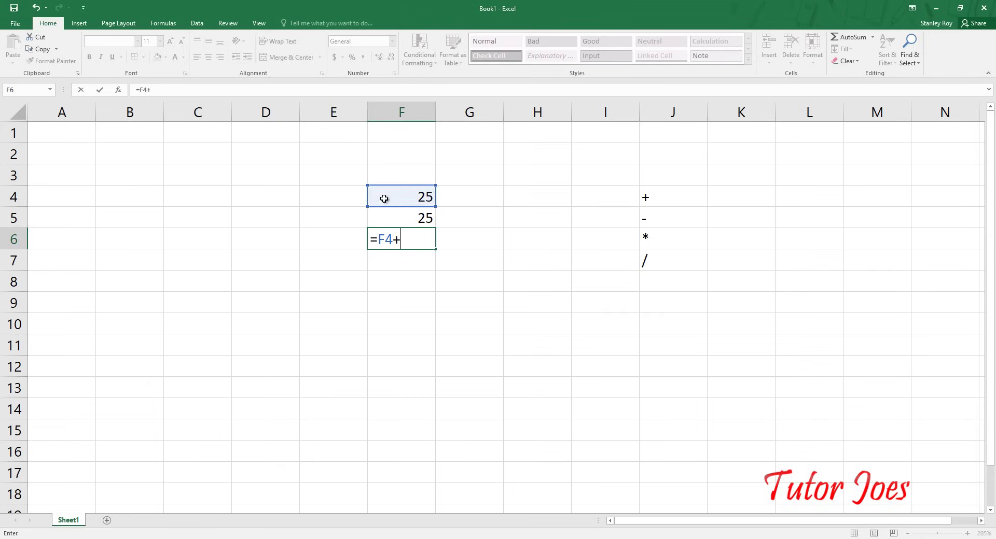
{"action": "left_click", "coordinate": [381, 219]}
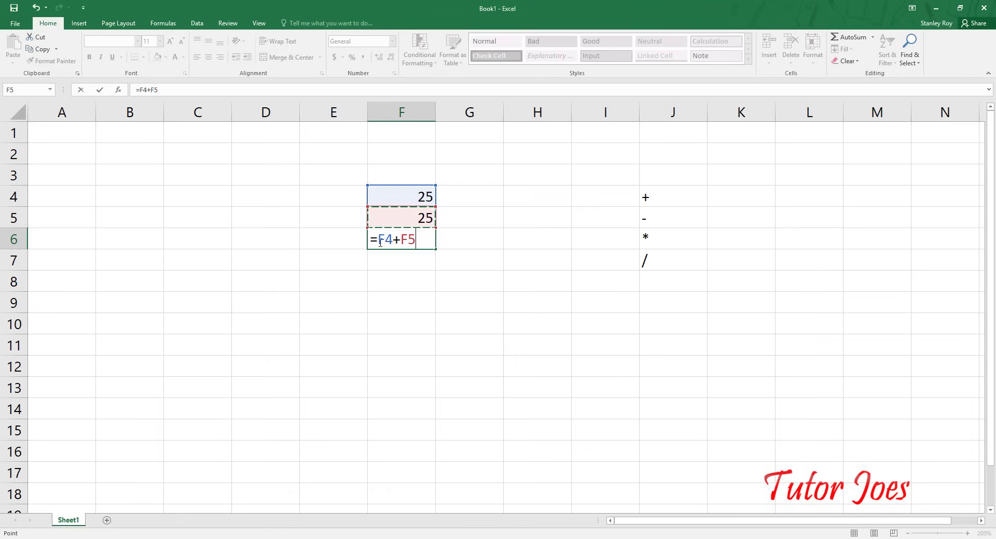
{"action": "key", "text": "Return"}
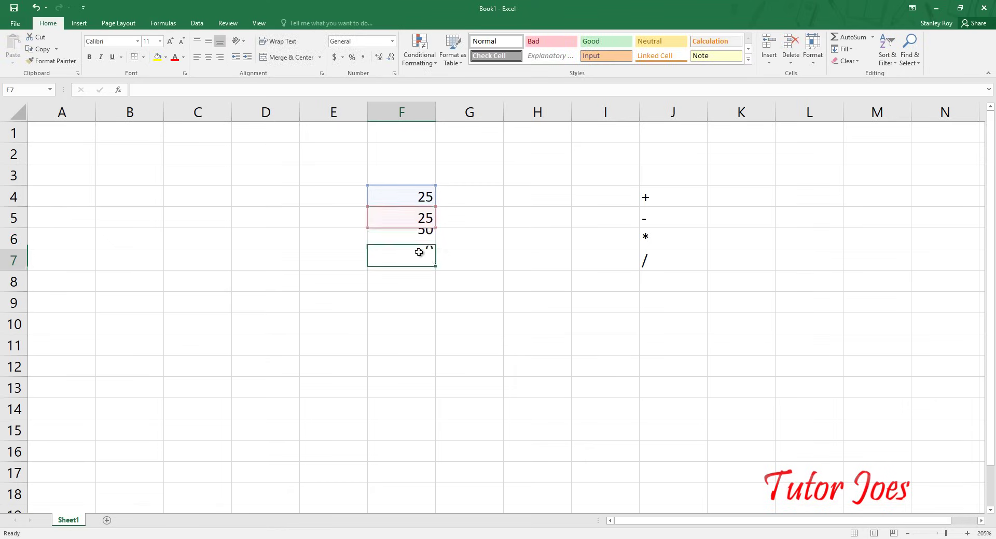
{"action": "left_click", "coordinate": [421, 236]}
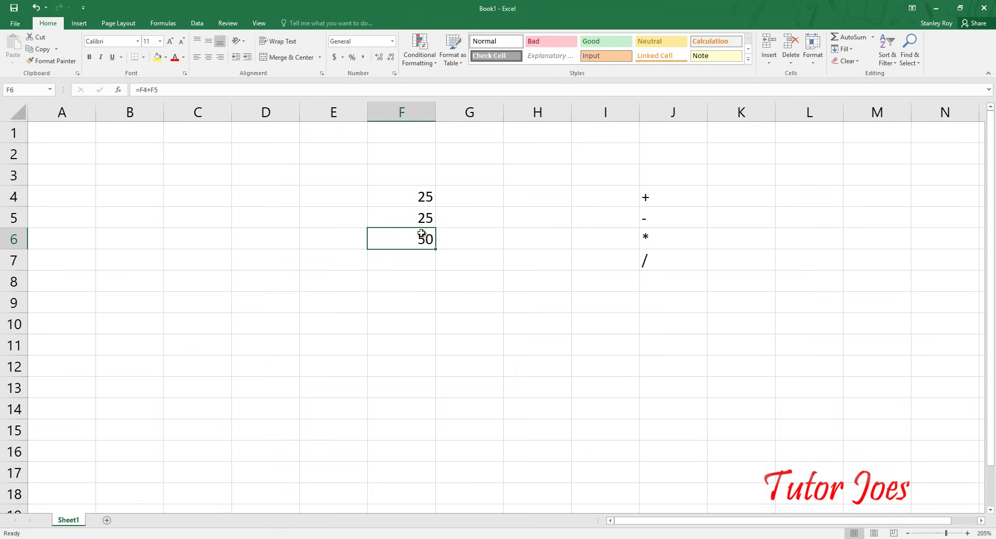
Step: Change F4 to 75 so F6 totals 100
{"action": "left_click", "coordinate": [422, 197]}
{"action": "type", "text": "7"}
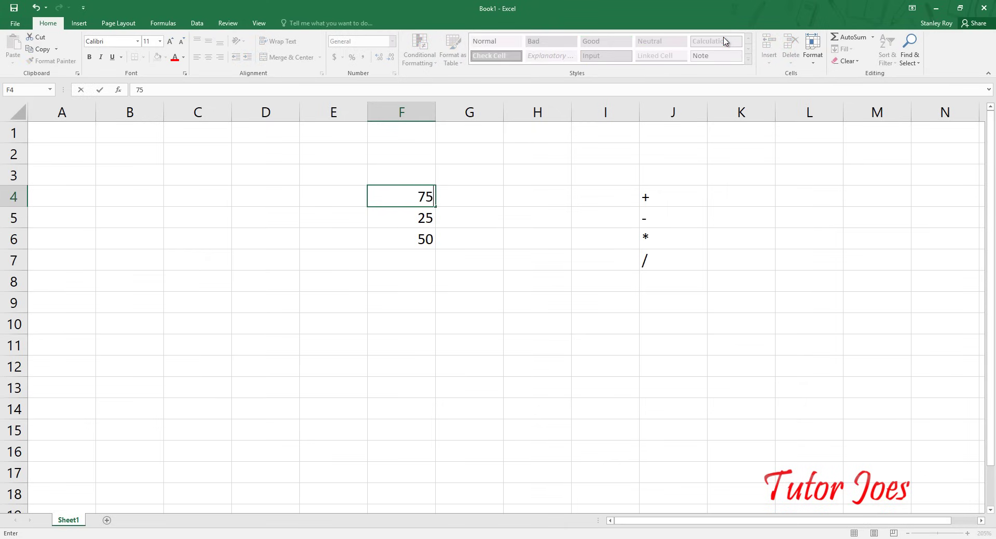
{"action": "key", "text": "Return"}
Step: Edit F6's formula from =F4+F5 to =F4*F5
{"action": "left_click", "coordinate": [410, 243]}
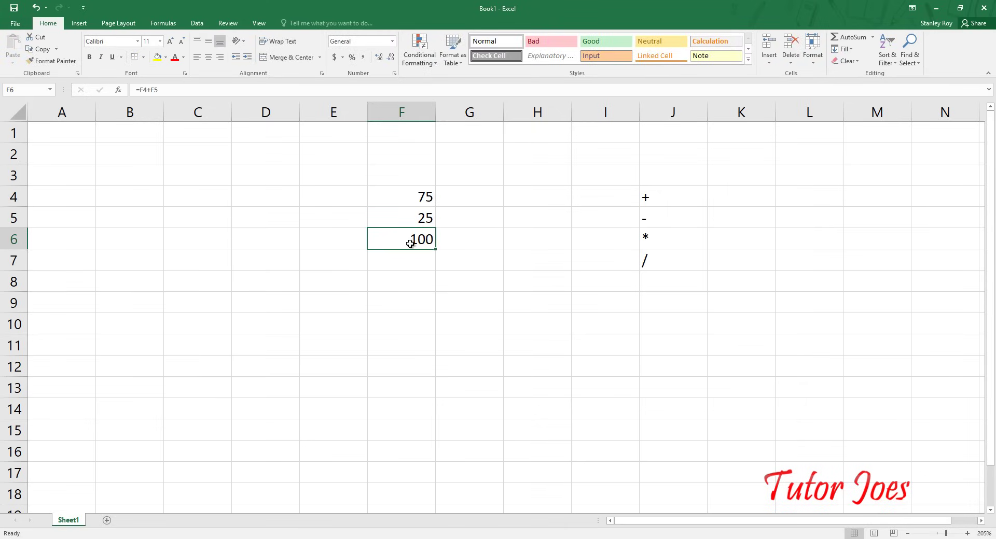
{"action": "double_click", "coordinate": [400, 243]}
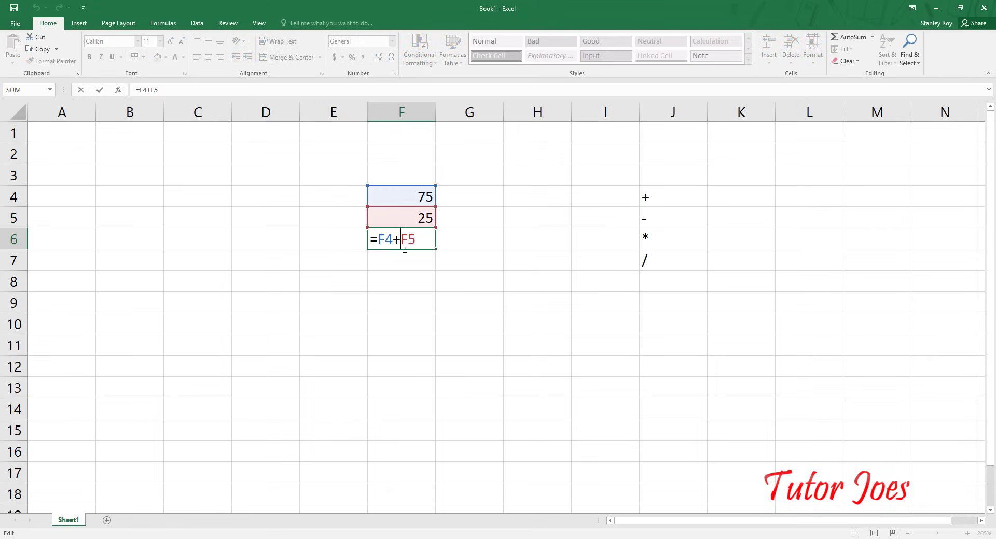
{"action": "key", "text": "BackSpace"}
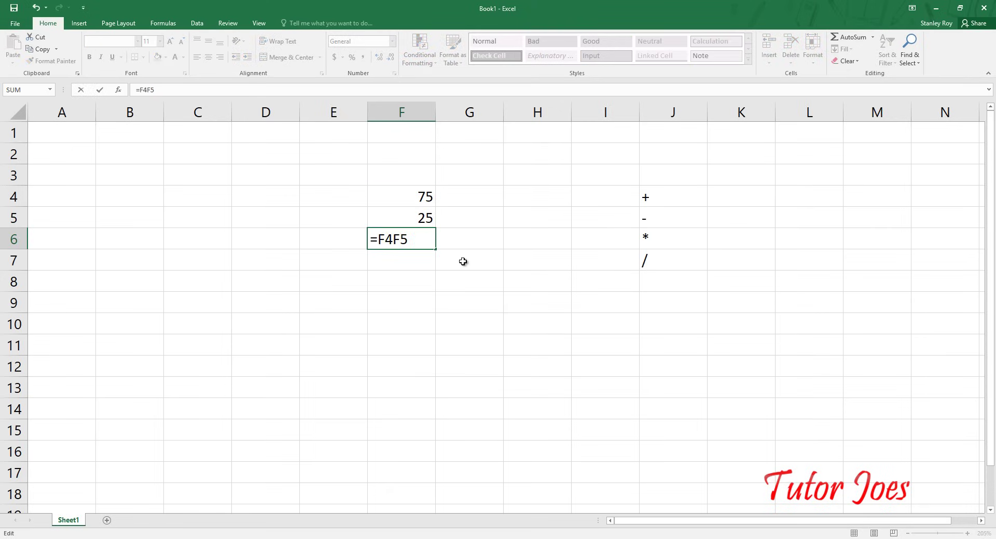
{"action": "type", "text": "*"}
{"action": "key", "text": "Return"}
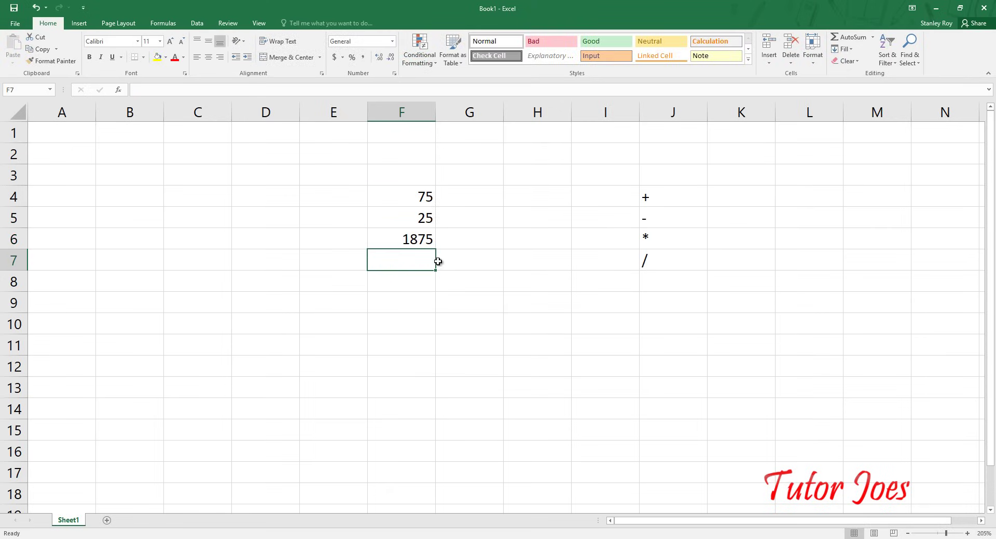
Step: Reopen F6 with F2 to inspect =F4*F5, confirming it unchanged
{"action": "left_click", "coordinate": [427, 243]}
{"action": "key", "text": "F2"}
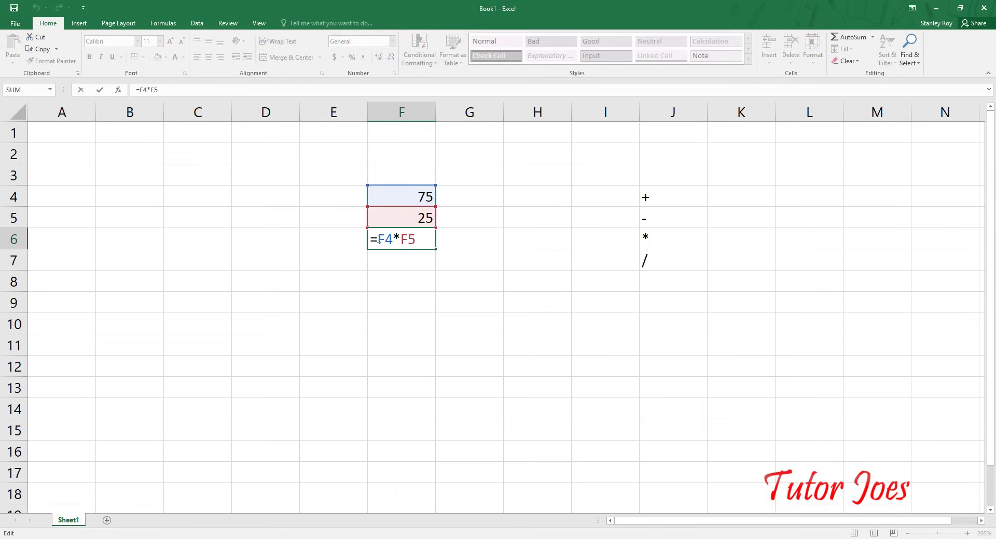
{"action": "left_click_drag", "start_coordinate": [373, 239], "coordinate": [370, 240]}
{"action": "key", "text": "Return"}
{"action": "left_click", "coordinate": [402, 240]}
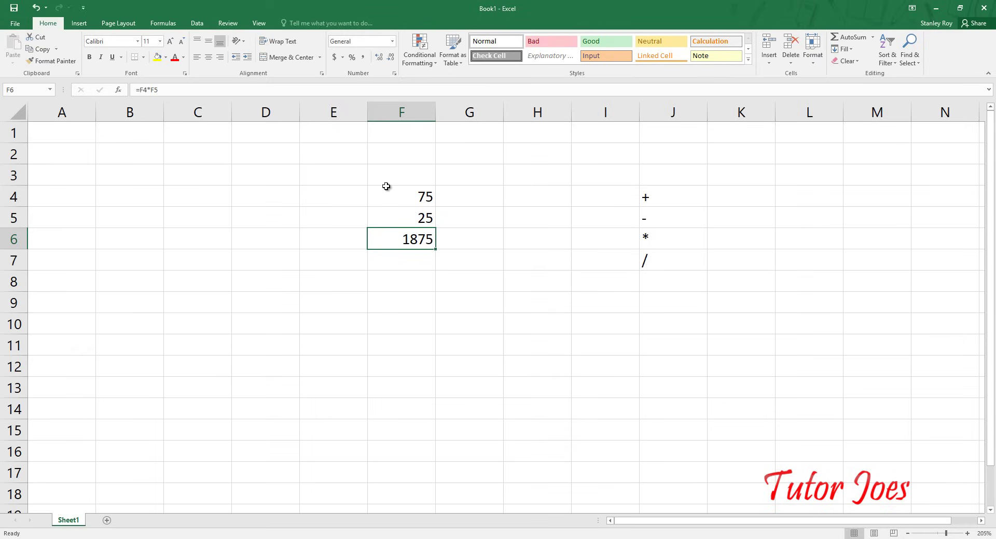
Step: Select F4:J8 and delete all the demo numbers and operators
{"action": "left_click", "coordinate": [658, 216]}
{"action": "left_click", "coordinate": [649, 238]}
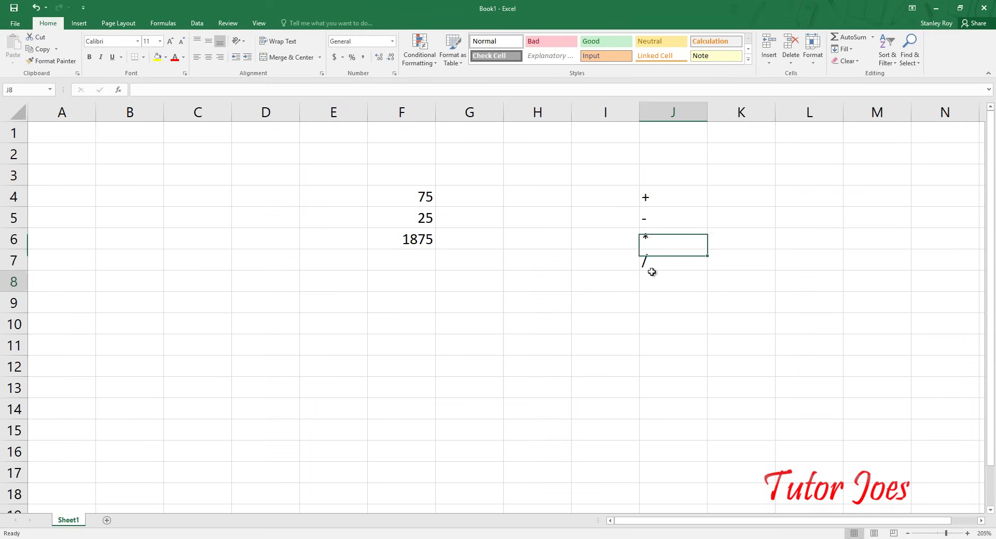
{"action": "left_click", "coordinate": [646, 281]}
{"action": "left_click_drag", "start_coordinate": [380, 191], "coordinate": [666, 284]}
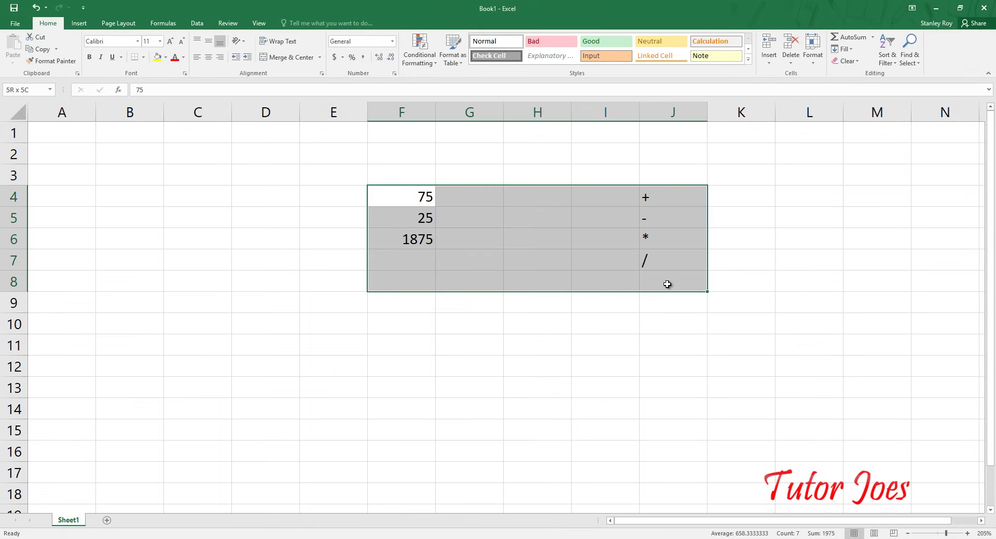
{"action": "key", "text": "Delete"}
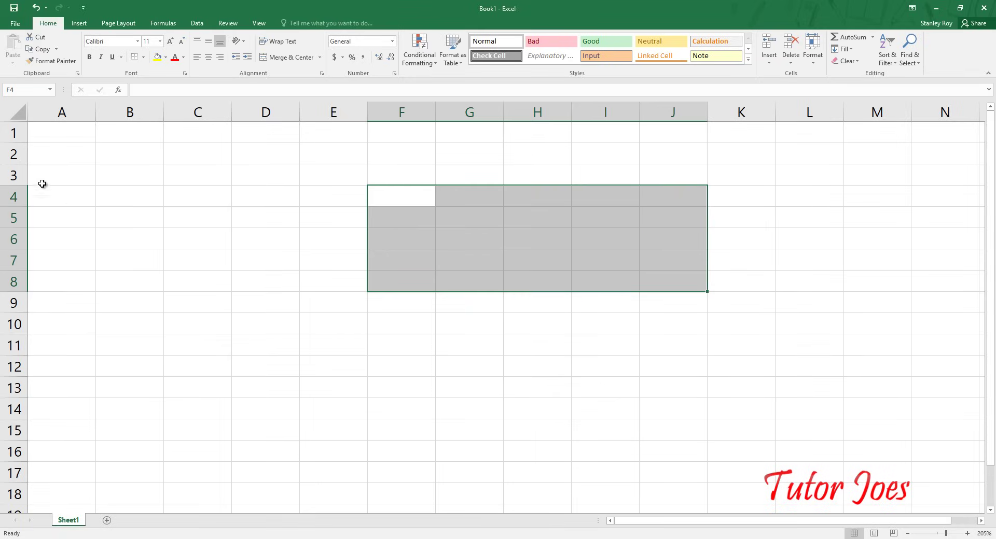
Step: Type the headers SNO, NAME and MARK-1 into A1, B1 and C1
{"action": "key", "text": "ctrl+Home"}
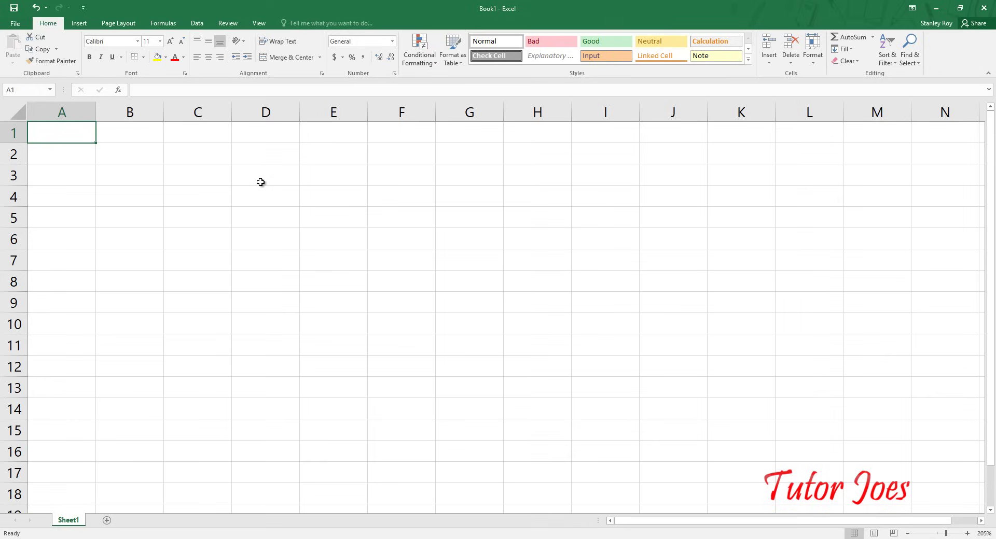
{"action": "type", "text": "S"}
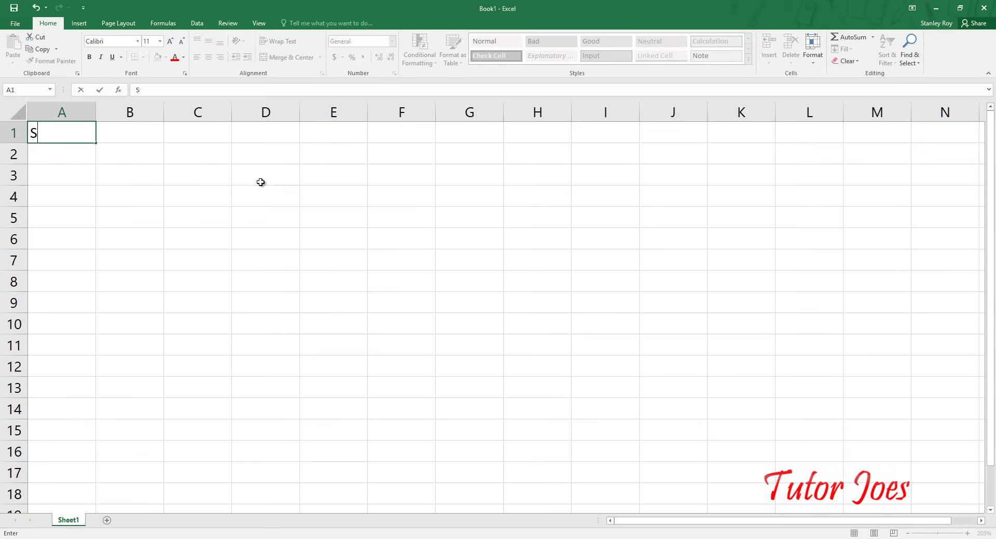
{"action": "type", "text": "NO"}
{"action": "key", "text": "Return"}
{"action": "key", "text": "Up"}
{"action": "key", "text": "Right"}
{"action": "type", "text": "NAM"}
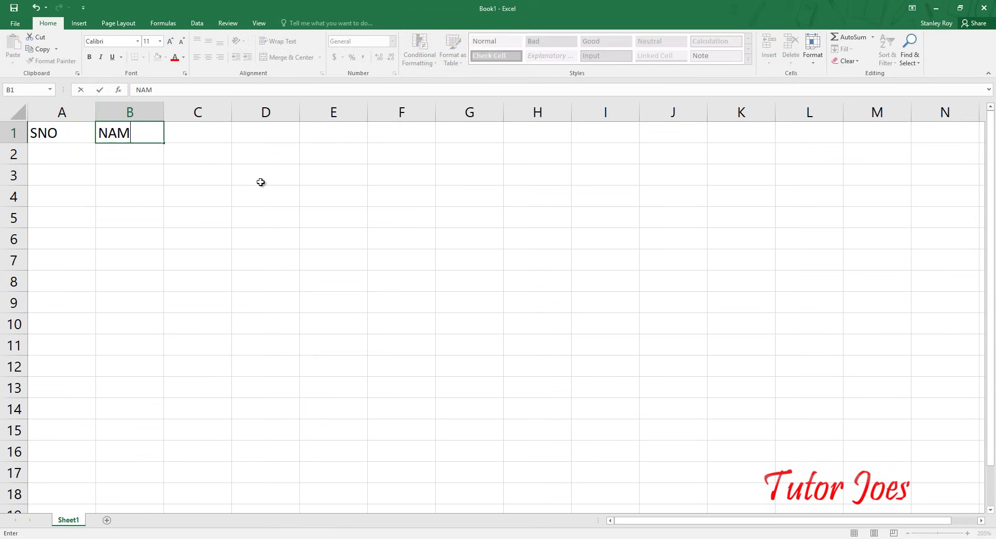
{"action": "key", "text": "Return"}
{"action": "key", "text": "Up"}
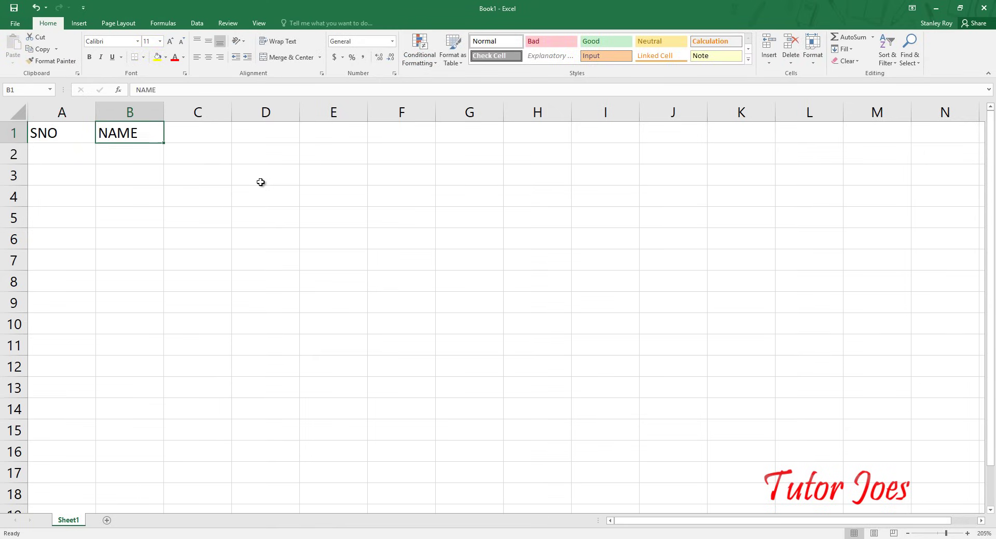
{"action": "key", "text": "Right"}
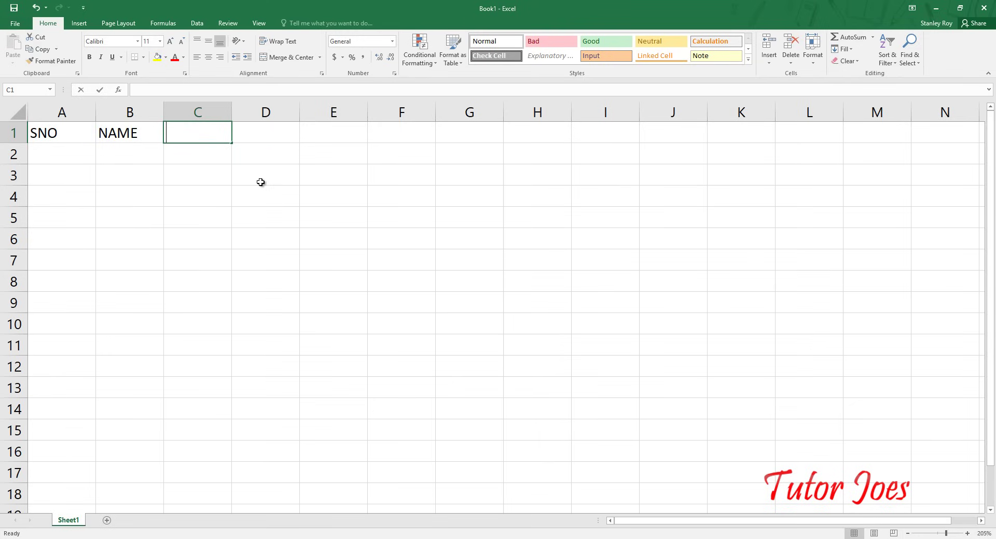
{"action": "type", "text": "MARK-1"}
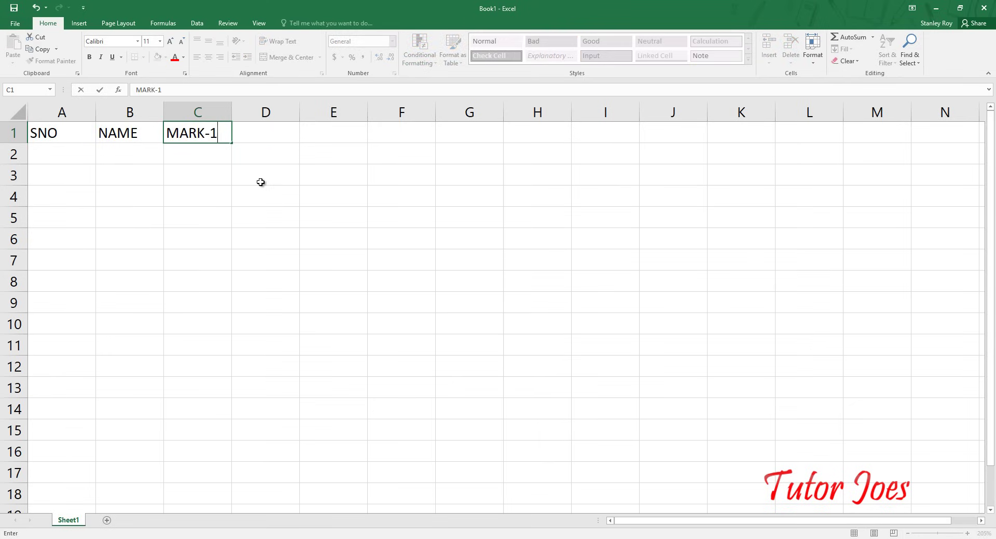
{"action": "key", "text": "Return"}
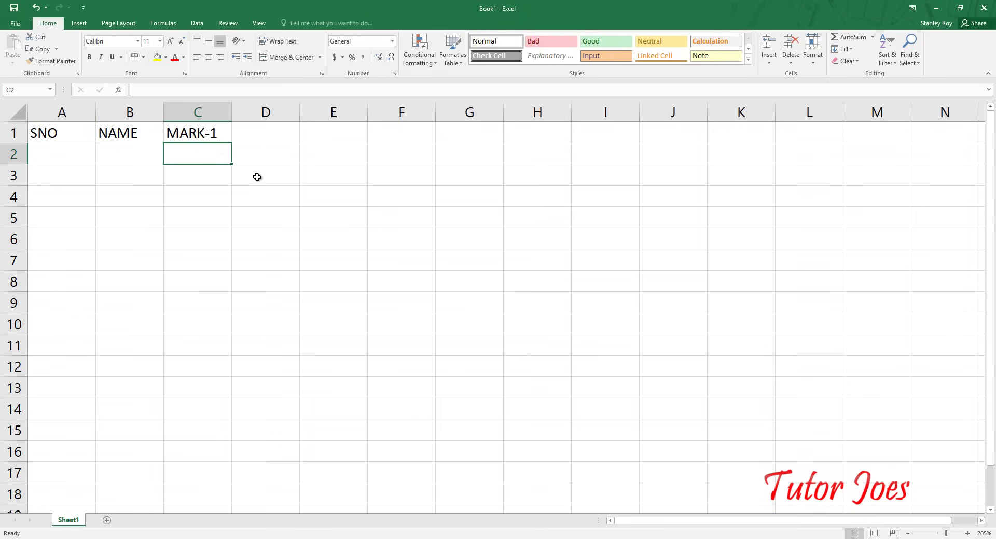
Step: Fill the MARK-1 header from C1 across to E1, creating MARK-2 and MARK-3
{"action": "left_click", "coordinate": [209, 124]}
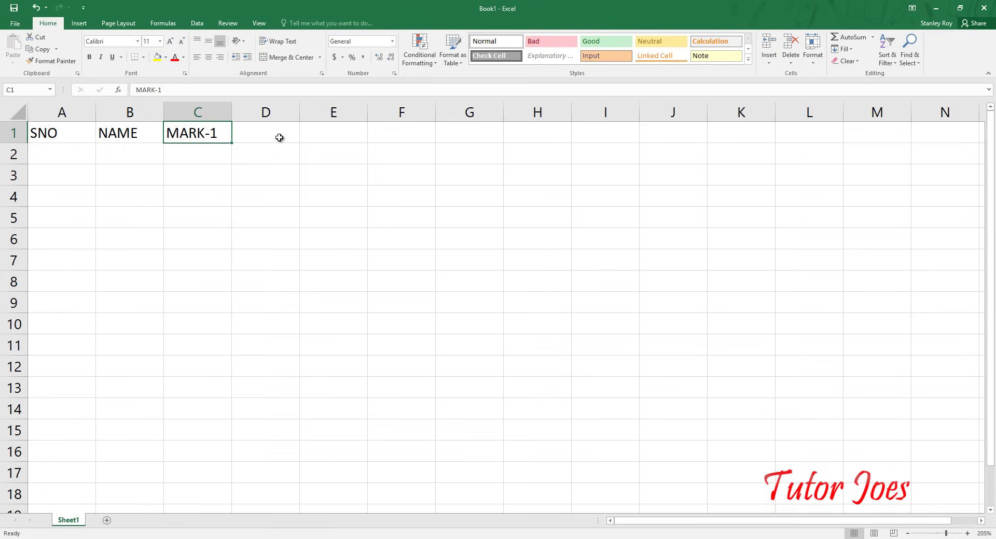
{"action": "left_click", "coordinate": [259, 134]}
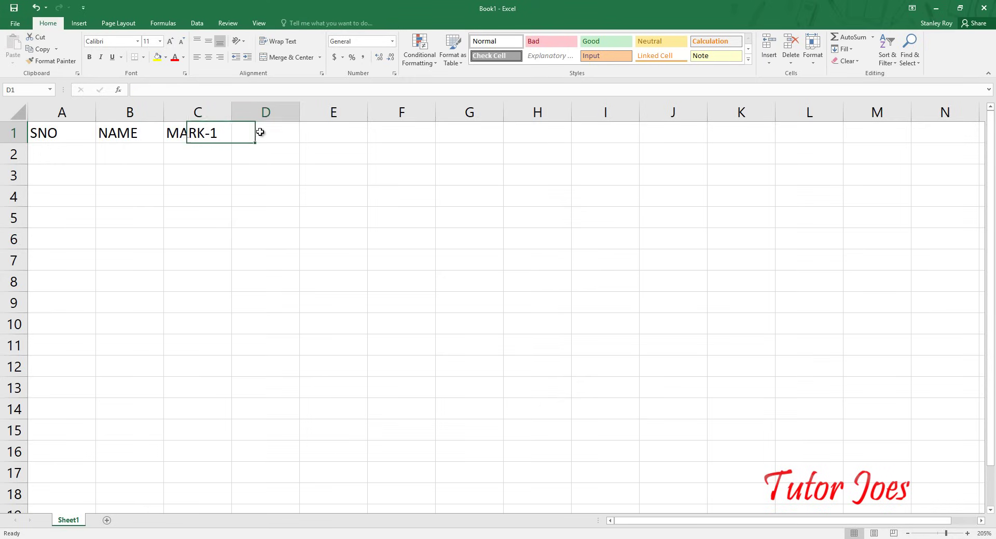
{"action": "left_click", "coordinate": [333, 137]}
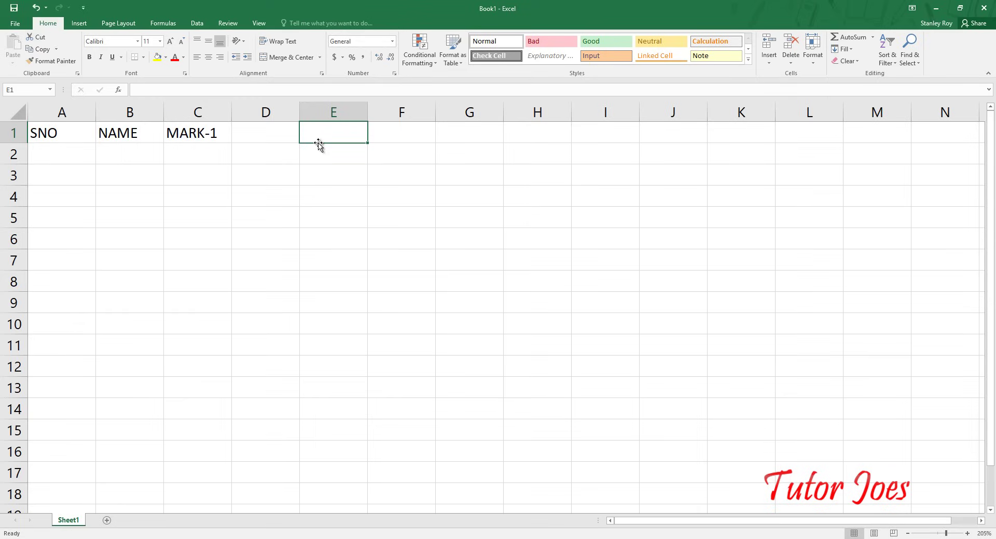
{"action": "left_click", "coordinate": [213, 140]}
{"action": "left_click_drag", "start_coordinate": [233, 144], "coordinate": [363, 145]}
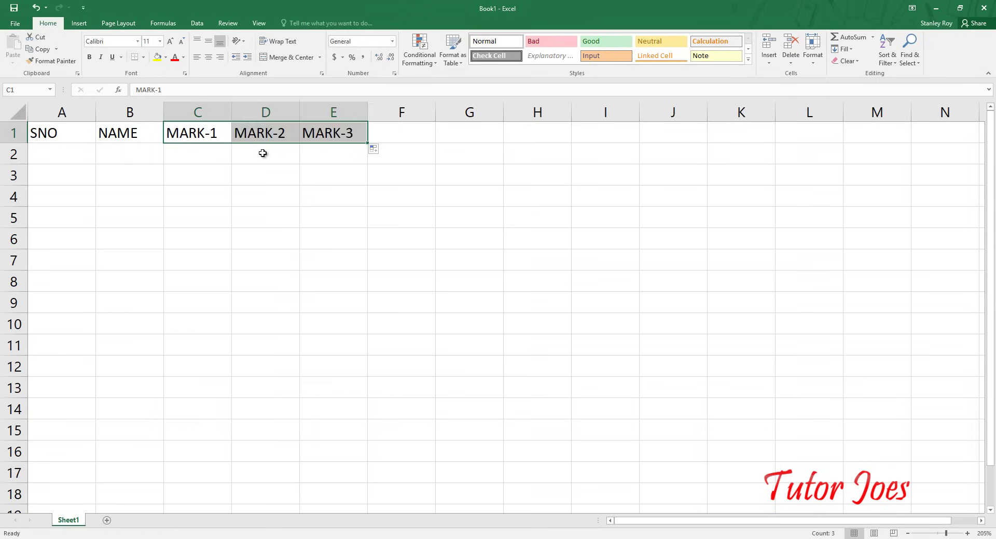
Step: Repeat the MARK header fill, then clear the MARK-2 and MARK-3 headers from D1:E1
{"action": "left_click", "coordinate": [226, 159]}
{"action": "left_click", "coordinate": [218, 138]}
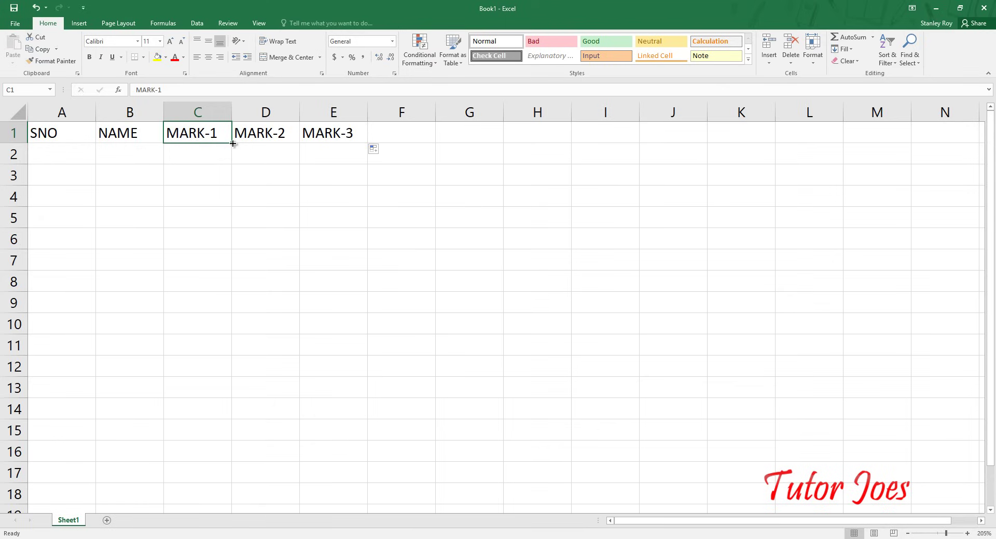
{"action": "left_click_drag", "start_coordinate": [232, 144], "coordinate": [345, 131]}
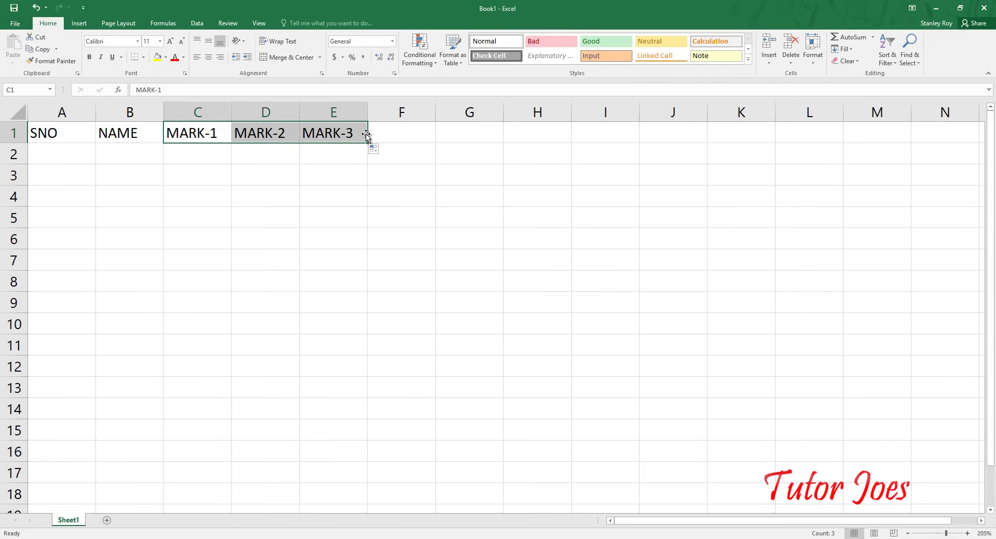
{"action": "left_click", "coordinate": [212, 145]}
{"action": "left_click", "coordinate": [202, 133]}
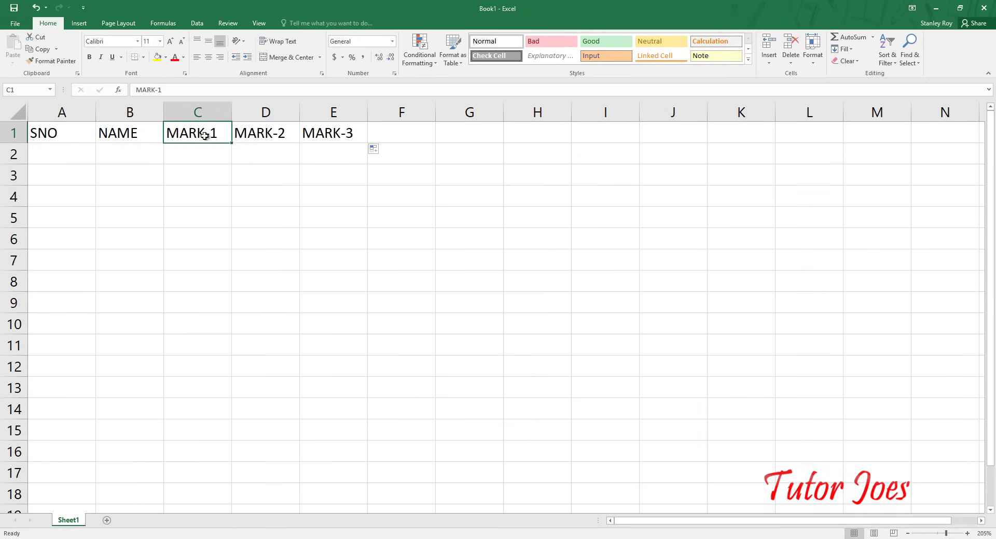
{"action": "left_click_drag", "start_coordinate": [258, 134], "coordinate": [355, 126]}
{"action": "key", "text": "Delete"}
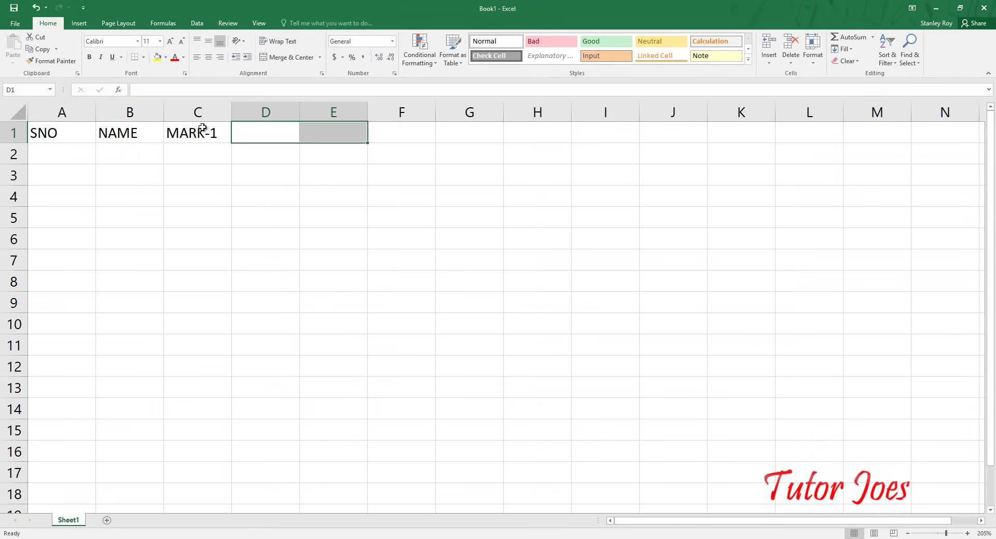
Step: Refill MARK-2 through MARK-7 out to I1, then delete the extra headers beyond E1
{"action": "left_click", "coordinate": [218, 134]}
{"action": "left_click_drag", "start_coordinate": [232, 143], "coordinate": [616, 159]}
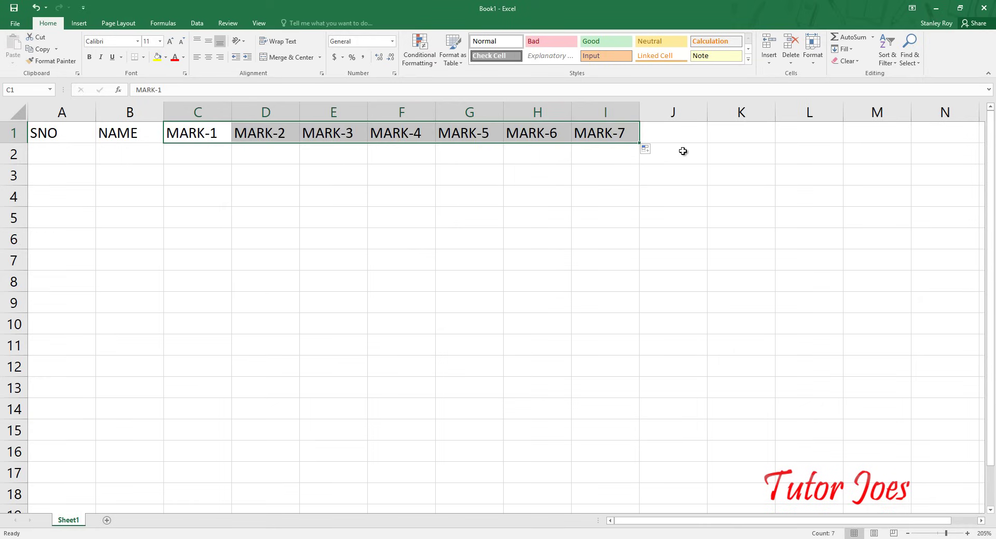
{"action": "left_click", "coordinate": [326, 138]}
{"action": "left_click", "coordinate": [326, 155]}
{"action": "left_click_drag", "start_coordinate": [326, 132], "coordinate": [617, 129]}
{"action": "left_click", "coordinate": [399, 174]}
{"action": "left_click_drag", "start_coordinate": [395, 133], "coordinate": [641, 124]}
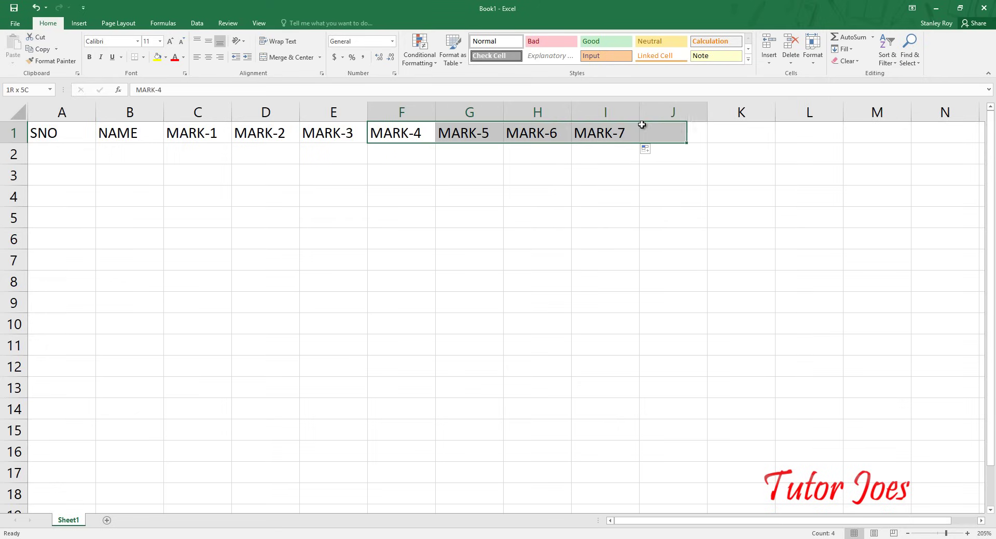
{"action": "key", "text": "Delete"}
{"action": "left_click", "coordinate": [61, 152]}
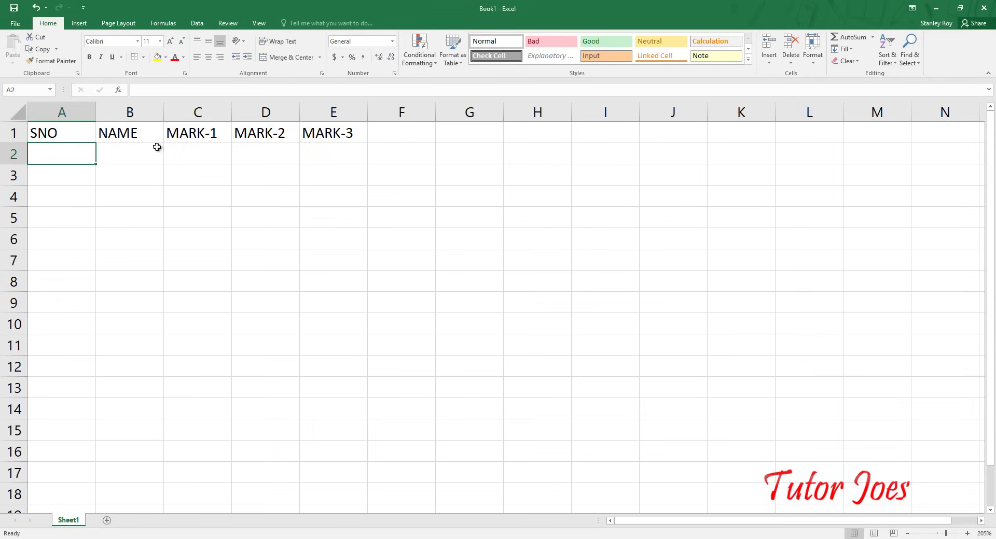
Step: Enter serial number 1 in A2 and drag it down column A
{"action": "type", "text": "1"}
{"action": "key", "text": "Return"}
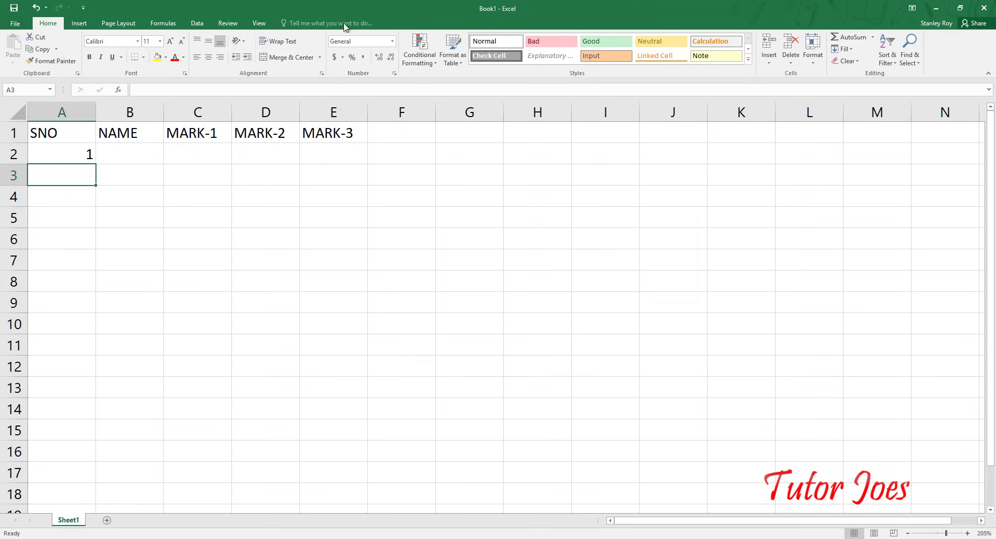
{"action": "left_click", "coordinate": [49, 154]}
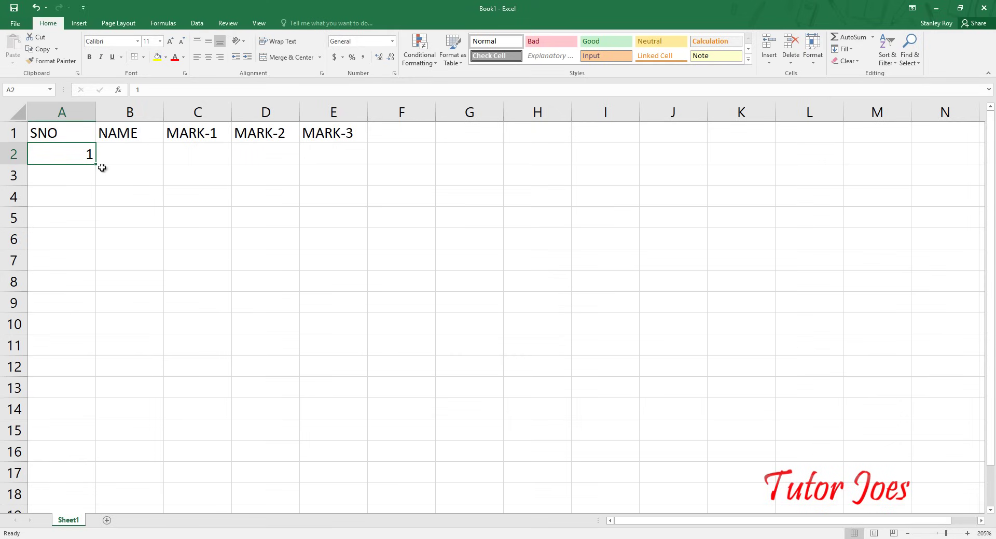
{"action": "scroll", "coordinate": [116, 211], "scroll_direction": "up", "scroll_amount": 1}
{"action": "scroll", "coordinate": [117, 213], "scroll_direction": "up", "scroll_amount": 6}
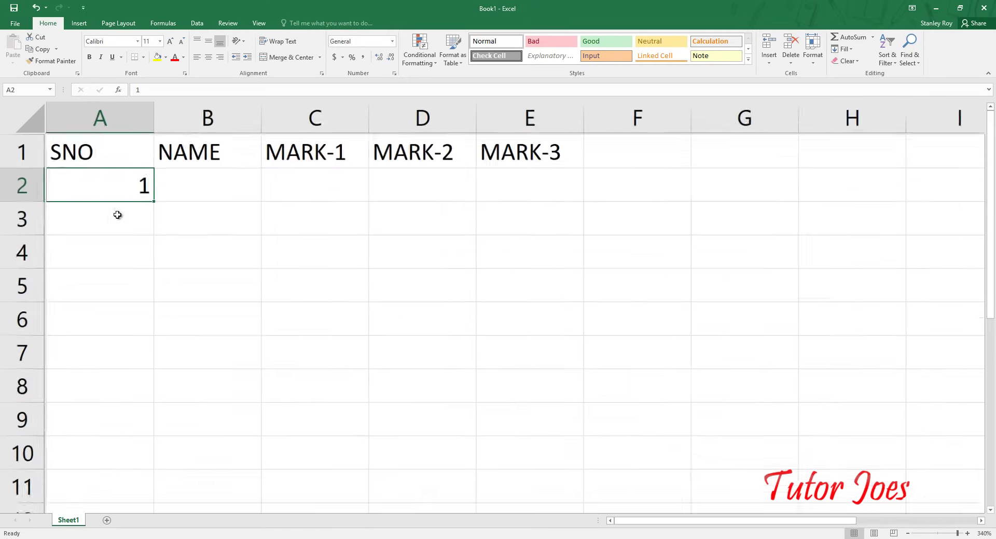
{"action": "scroll", "coordinate": [118, 215], "scroll_direction": "up", "scroll_amount": 5}
{"action": "scroll", "coordinate": [168, 210], "scroll_direction": "up", "scroll_amount": 1}
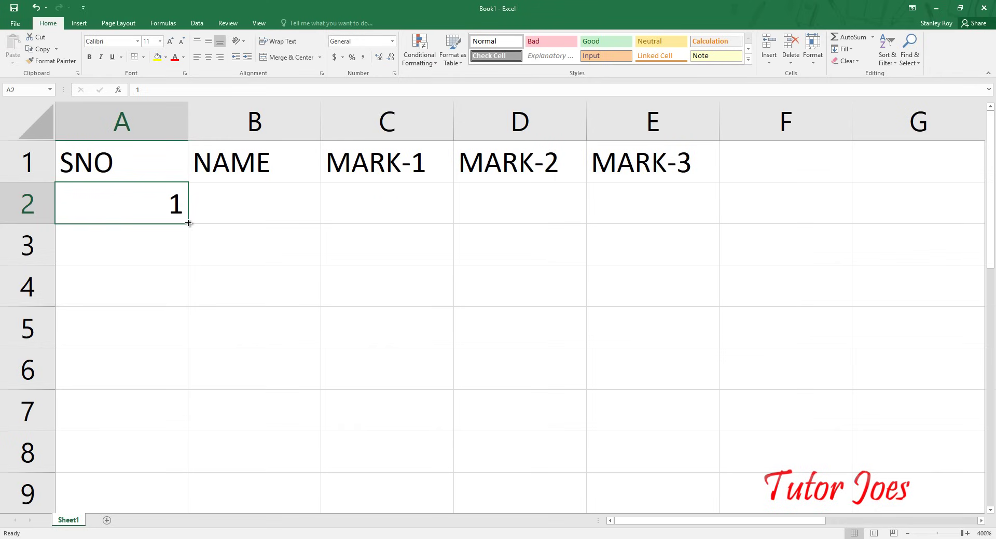
{"action": "left_click_drag", "start_coordinate": [189, 223], "coordinate": [182, 357]}
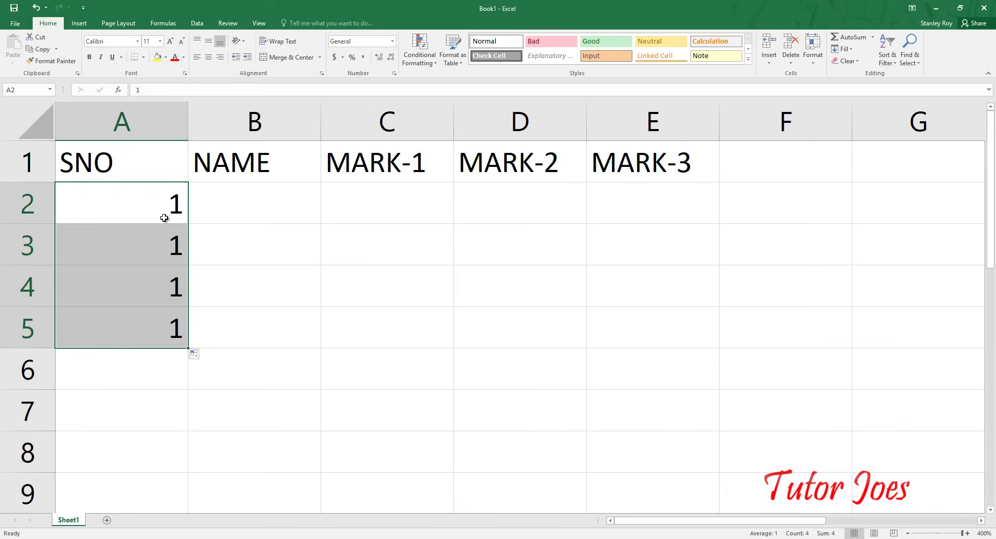
Step: Put 2 in A3, then fill the 1, 2 series from A2:A3 down to A7
{"action": "left_click", "coordinate": [175, 214]}
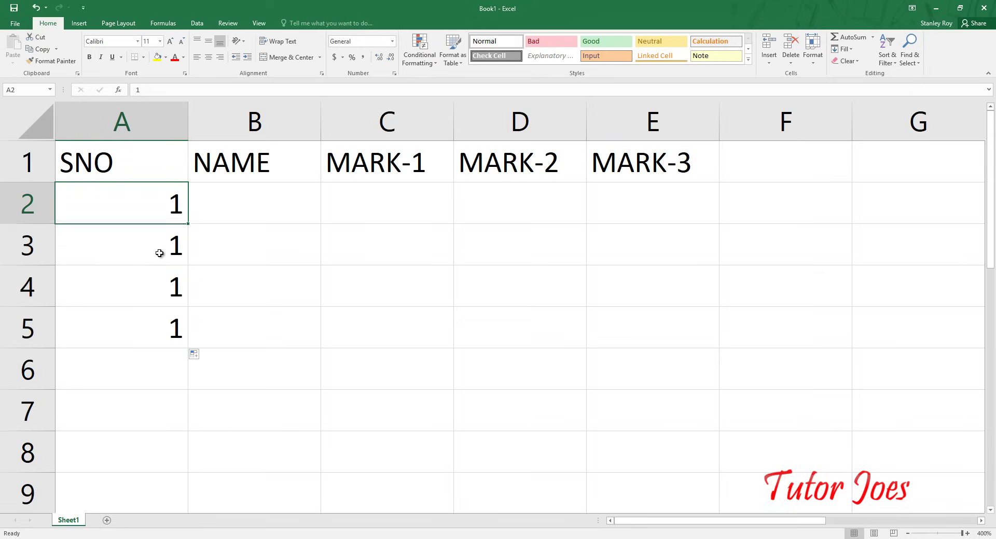
{"action": "left_click", "coordinate": [162, 246]}
{"action": "left_click", "coordinate": [171, 208]}
{"action": "left_click", "coordinate": [160, 243]}
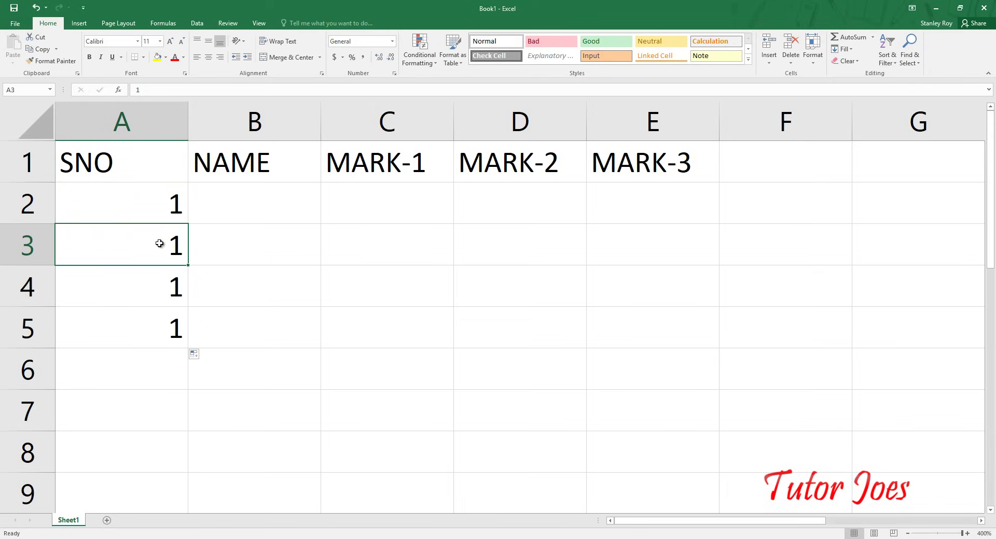
{"action": "left_click", "coordinate": [167, 206]}
{"action": "left_click", "coordinate": [150, 248]}
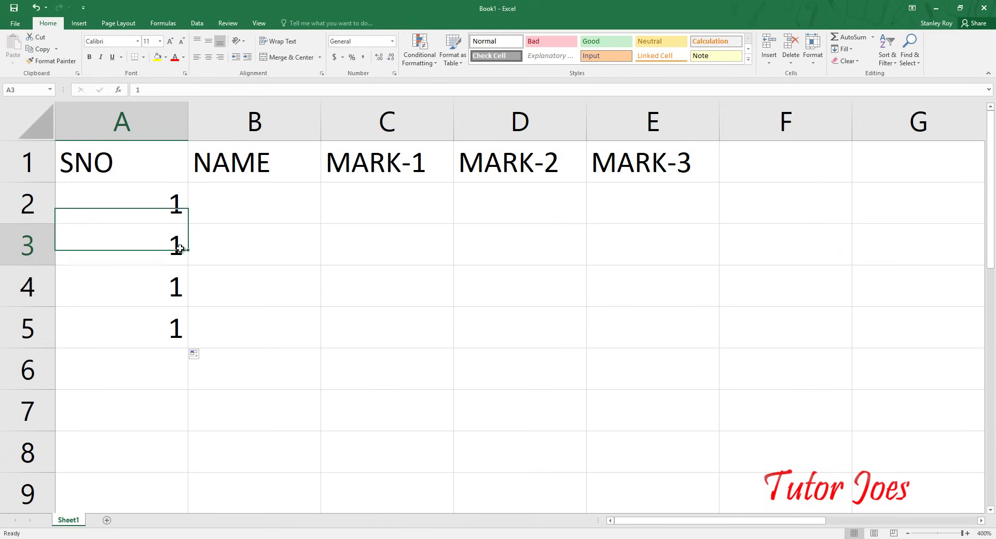
{"action": "type", "text": "2"}
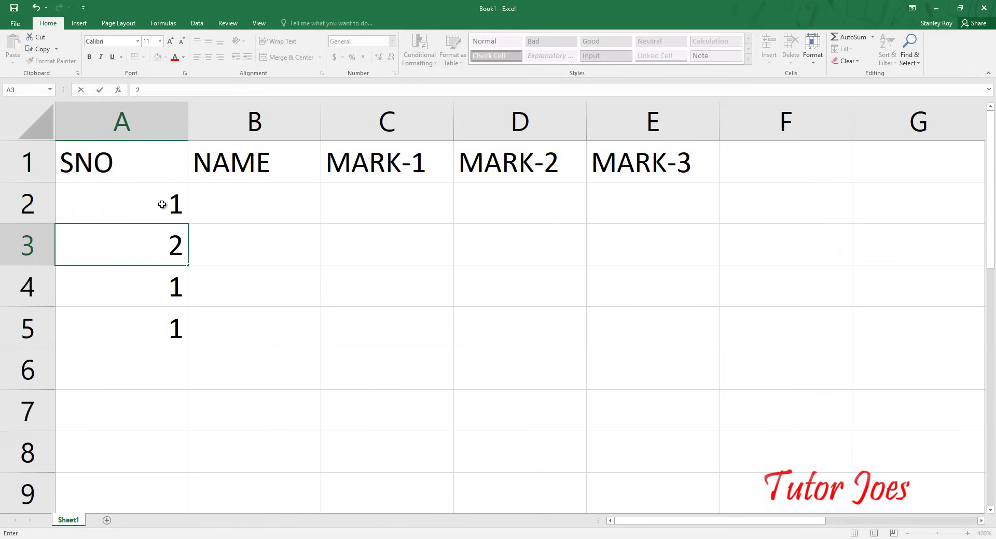
{"action": "left_click_drag", "start_coordinate": [161, 203], "coordinate": [157, 250]}
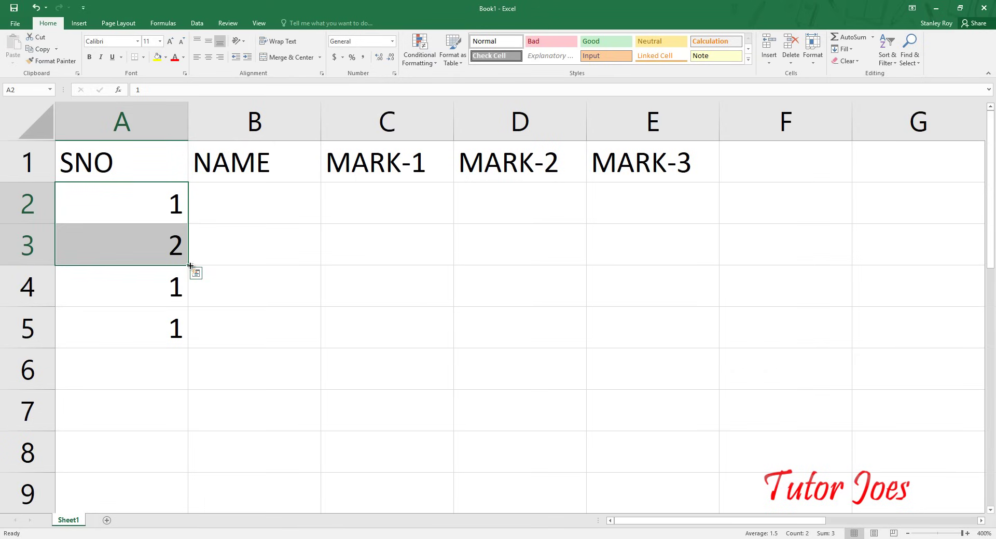
{"action": "left_click_drag", "start_coordinate": [190, 266], "coordinate": [210, 434]}
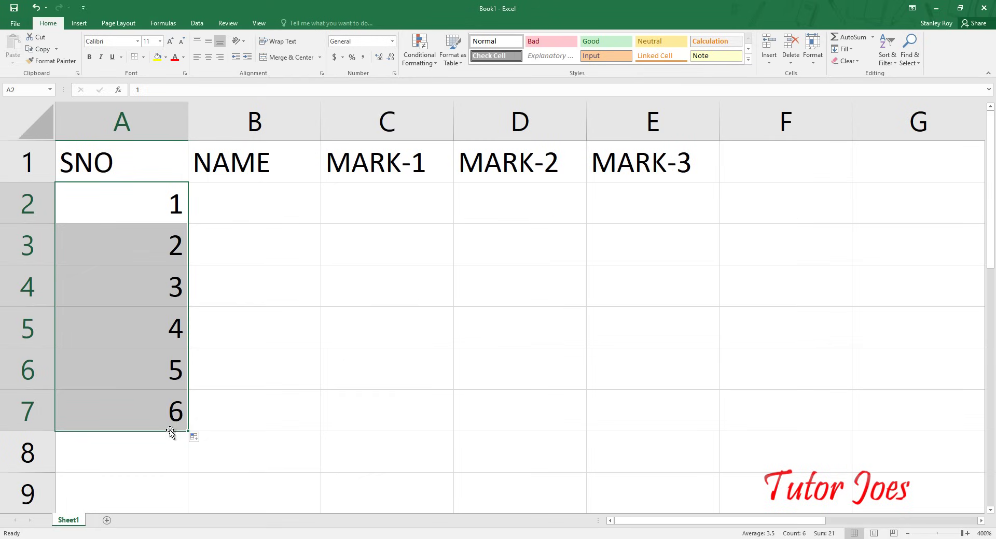
Step: Enter the names SAM, RAM and RAVI in B2 to B4
{"action": "left_click", "coordinate": [239, 210]}
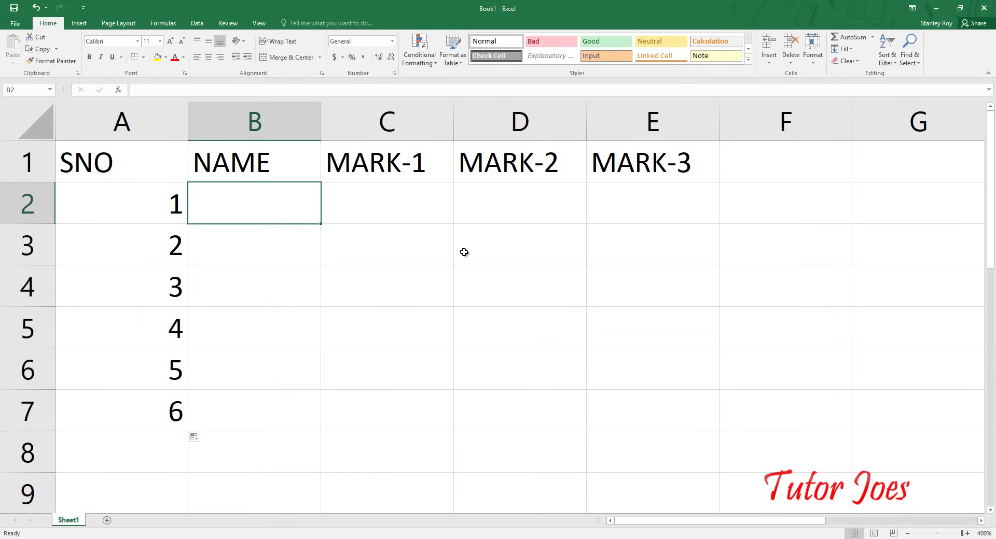
{"action": "type", "text": "SAM"}
{"action": "key", "text": "Return"}
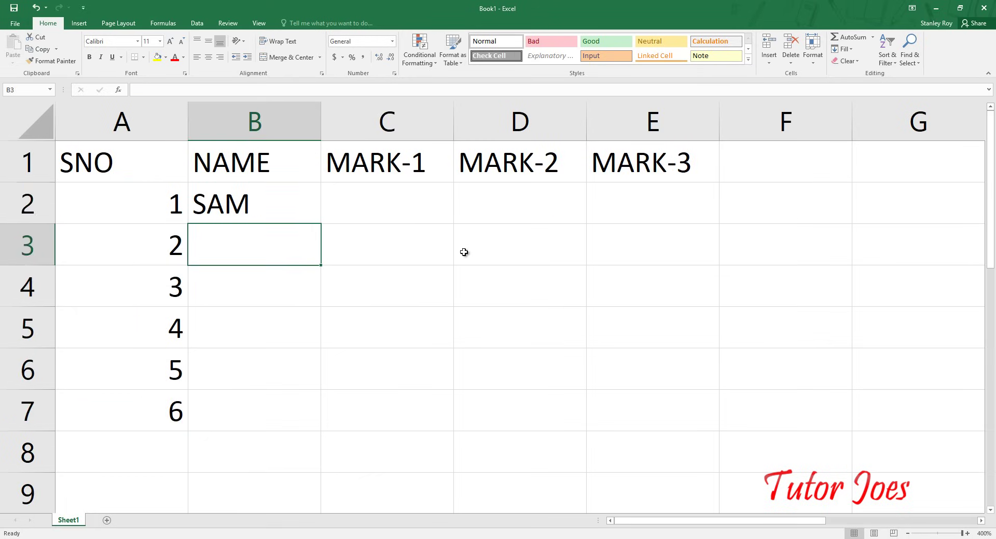
{"action": "type", "text": "RA"}
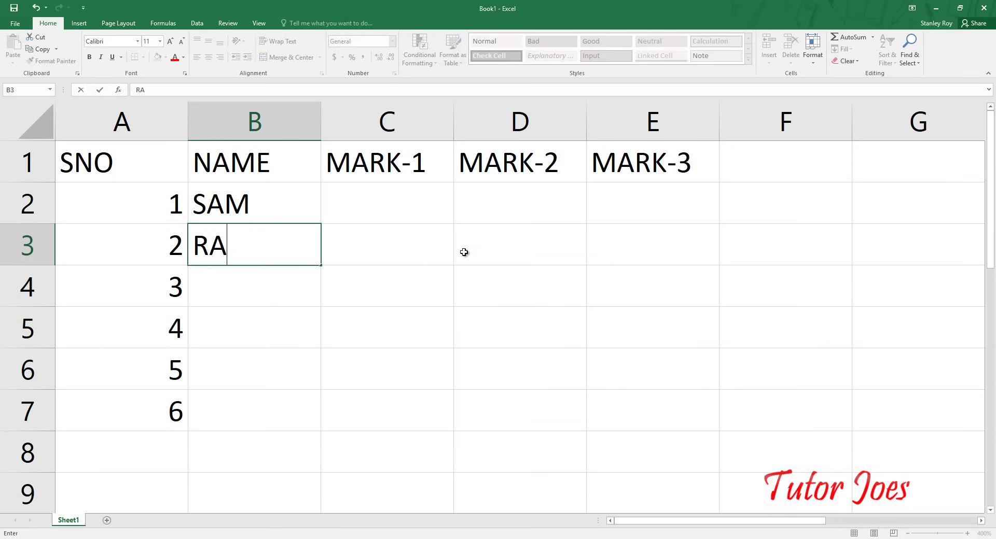
{"action": "type", "text": "M"}
{"action": "key", "text": "Return"}
{"action": "type", "text": "R"}
{"action": "key", "text": "BackSpace"}
{"action": "type", "text": "A"}
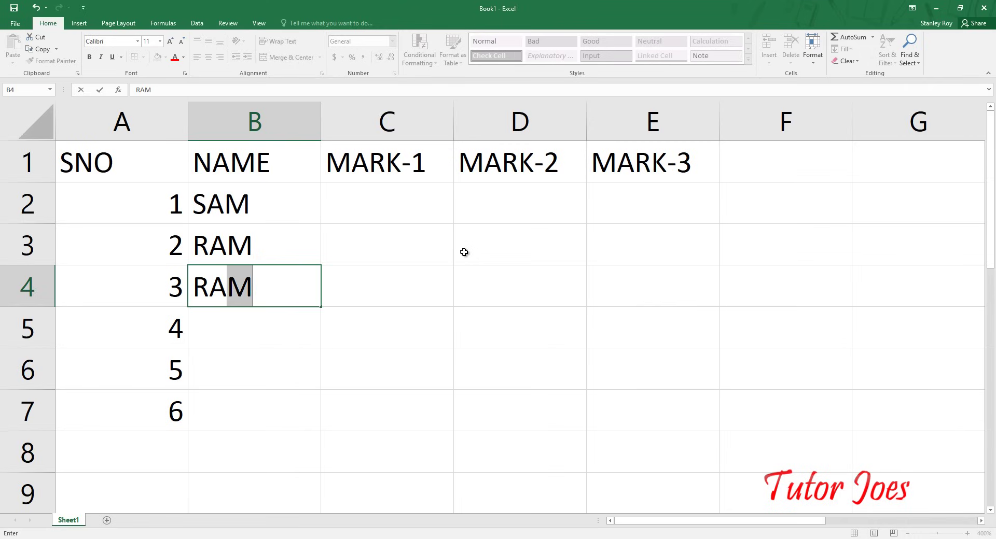
{"action": "type", "text": "VI"}
{"action": "key", "text": "Return"}
Step: Enter the names Kumar, Tom and Sundar in B5 to B7
{"action": "type", "text": "Kumar"}
{"action": "key", "text": "Return"}
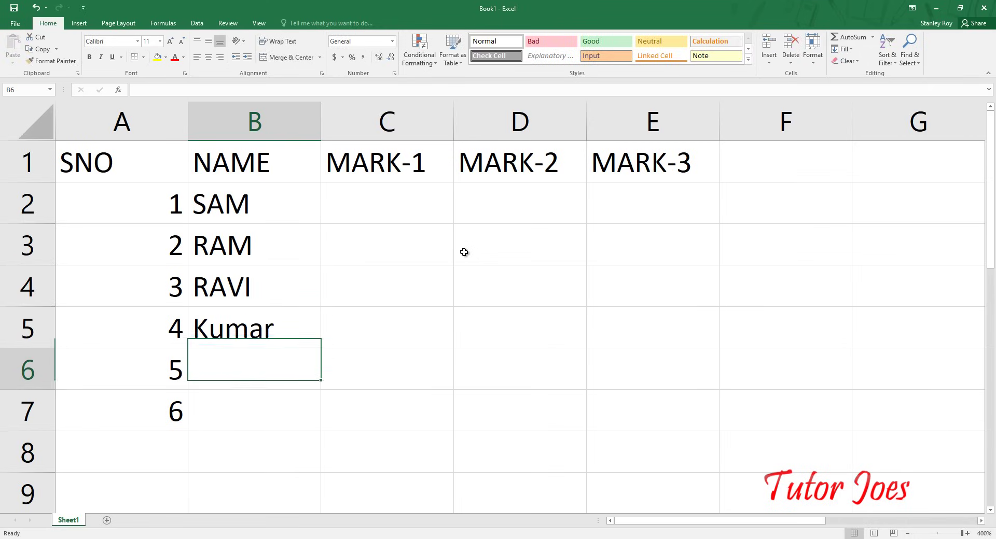
{"action": "type", "text": "Tom"}
{"action": "key", "text": "Return"}
{"action": "type", "text": "Sun"}
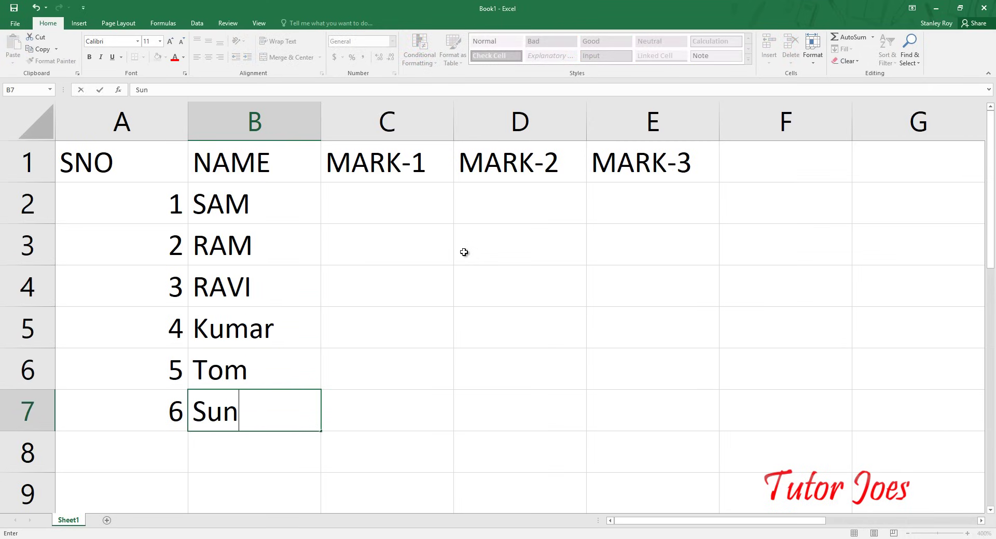
{"action": "key", "text": "BackSpace"}
{"action": "type", "text": "ndar"}
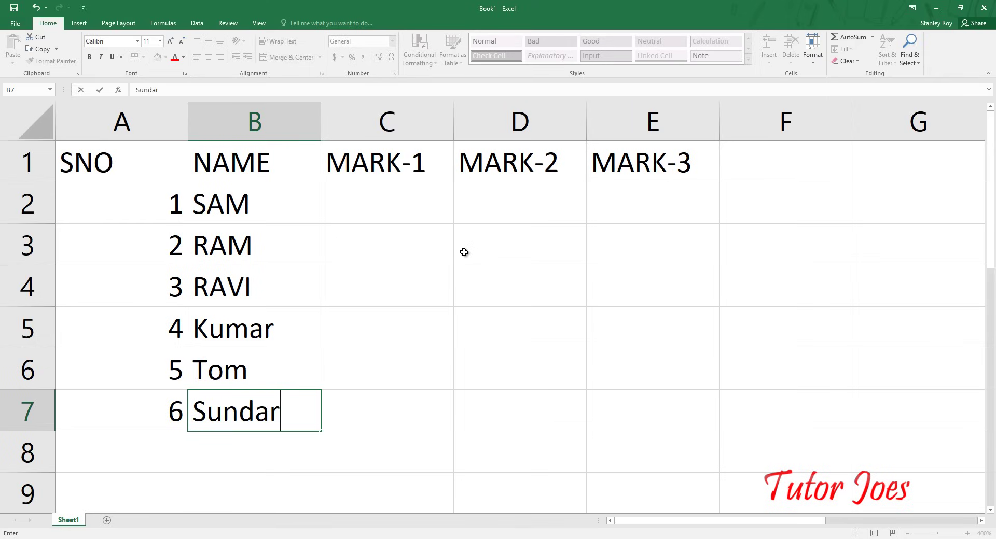
{"action": "left_click", "coordinate": [437, 203]}
Step: Enter MARK-1 scores 25, 38, 98, 78, 85 and 63 in C2:C7
{"action": "type", "text": "2"}
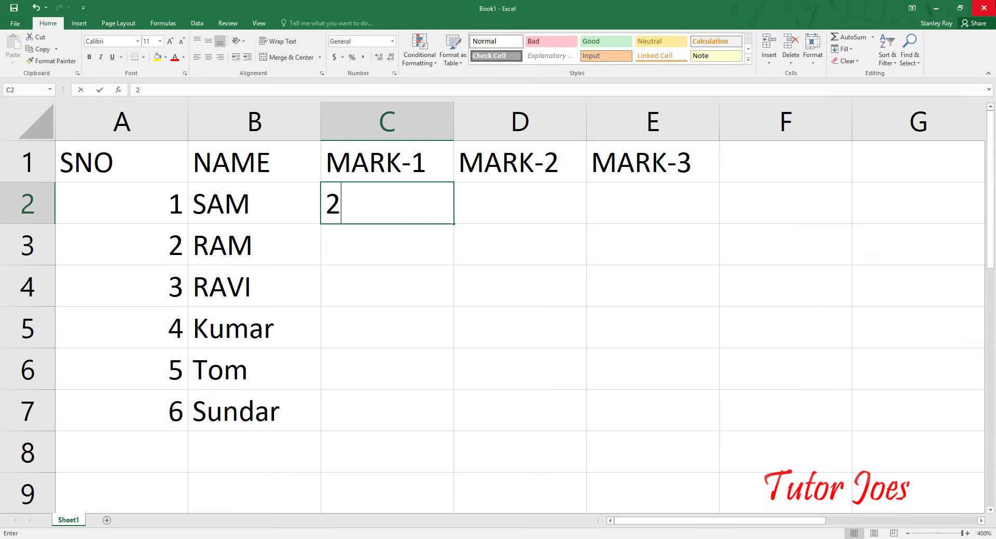
{"action": "type", "text": "5"}
{"action": "key", "text": "Return"}
{"action": "type", "text": "38"}
{"action": "key", "text": "Return"}
{"action": "type", "text": "98"}
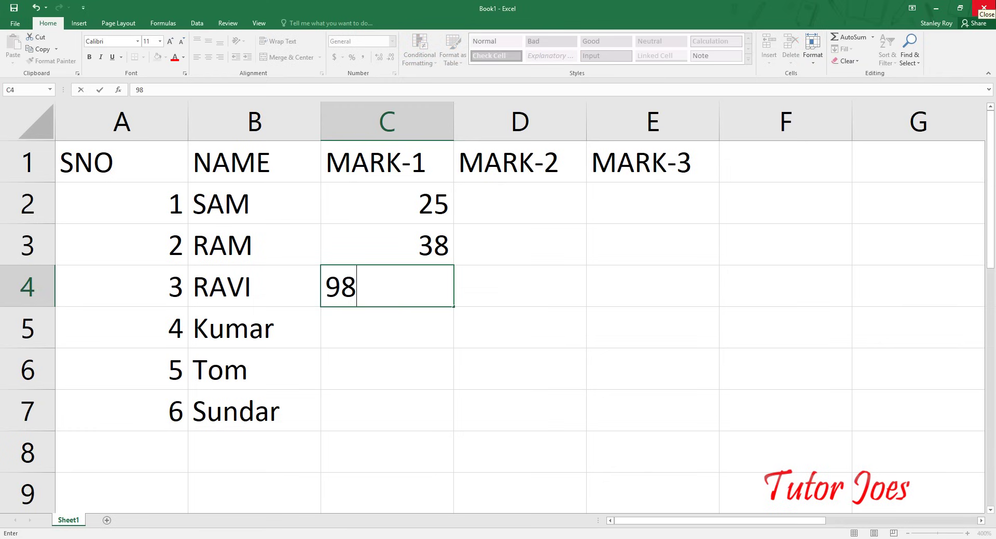
{"action": "key", "text": "Return"}
{"action": "type", "text": "78"}
{"action": "key", "text": "Return"}
{"action": "type", "text": "85"}
{"action": "key", "text": "Return"}
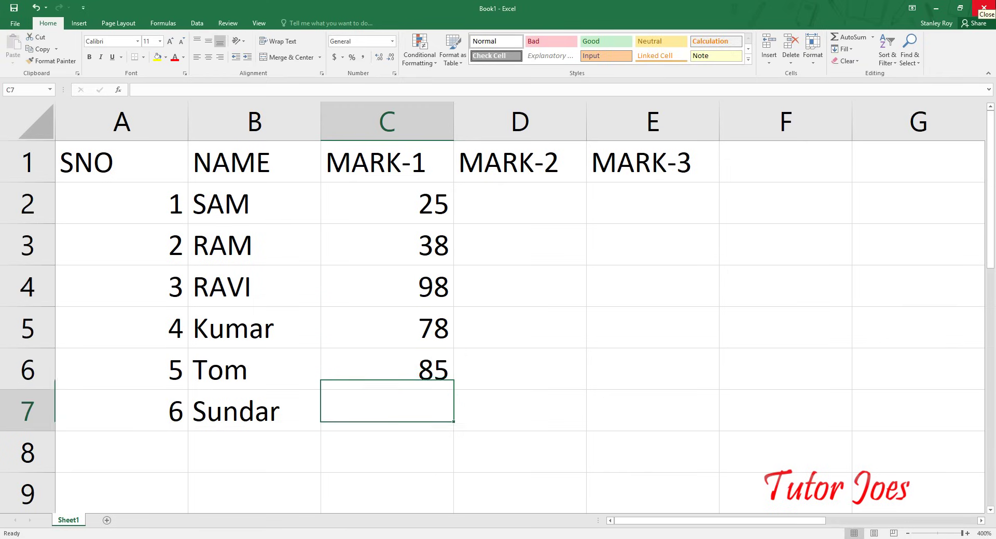
{"action": "type", "text": "63"}
{"action": "key", "text": "Return"}
Step: Enter MARK-2 scores 85, 62, 54, 96, 36 and 32 in D2:D7
{"action": "key", "text": "Up"}
{"action": "key", "text": "Up"}
{"action": "key", "text": "Up"}
{"action": "key", "text": "Up"}
{"action": "key", "text": "Up"}
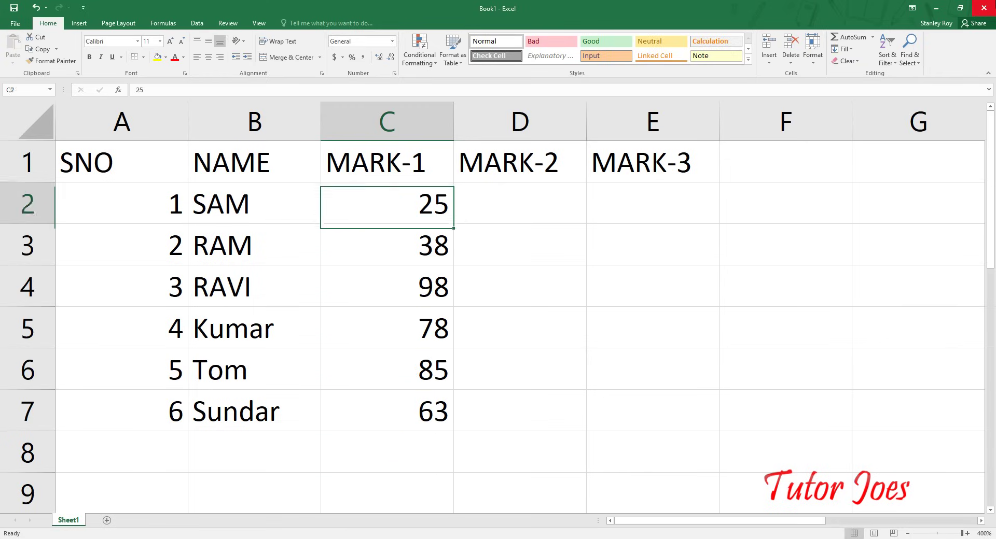
{"action": "key", "text": "Up"}
{"action": "key", "text": "Right"}
{"action": "key", "text": "Down"}
{"action": "type", "text": "85"}
{"action": "key", "text": "Return"}
{"action": "type", "text": "62"}
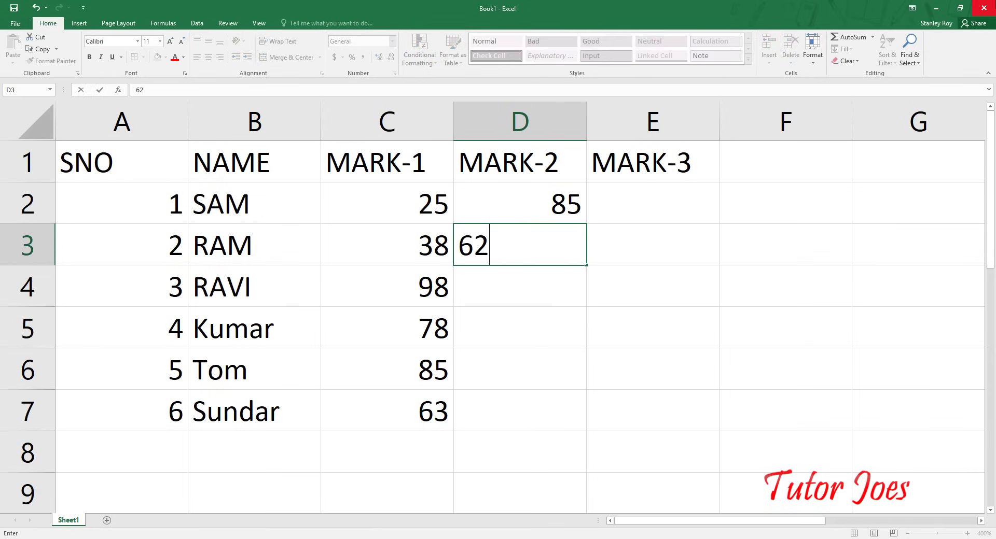
{"action": "key", "text": "Return"}
{"action": "type", "text": "54"}
{"action": "key", "text": "Return"}
{"action": "type", "text": "96"}
{"action": "key", "text": "Return"}
{"action": "type", "text": "3"}
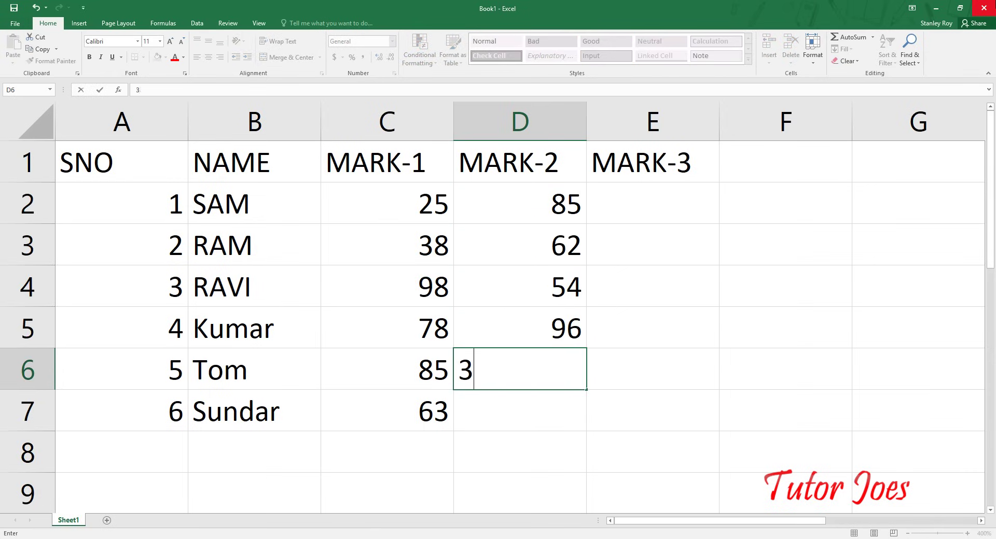
{"action": "type", "text": "6"}
{"action": "key", "text": "Return"}
{"action": "type", "text": "32"}
{"action": "key", "text": "Return"}
Step: Enter MARK-3 scores 85, 12, 85, 96, 20 and 85 in E2:E7
{"action": "key", "text": "Up"}
{"action": "key", "text": "Up"}
{"action": "key", "text": "Up"}
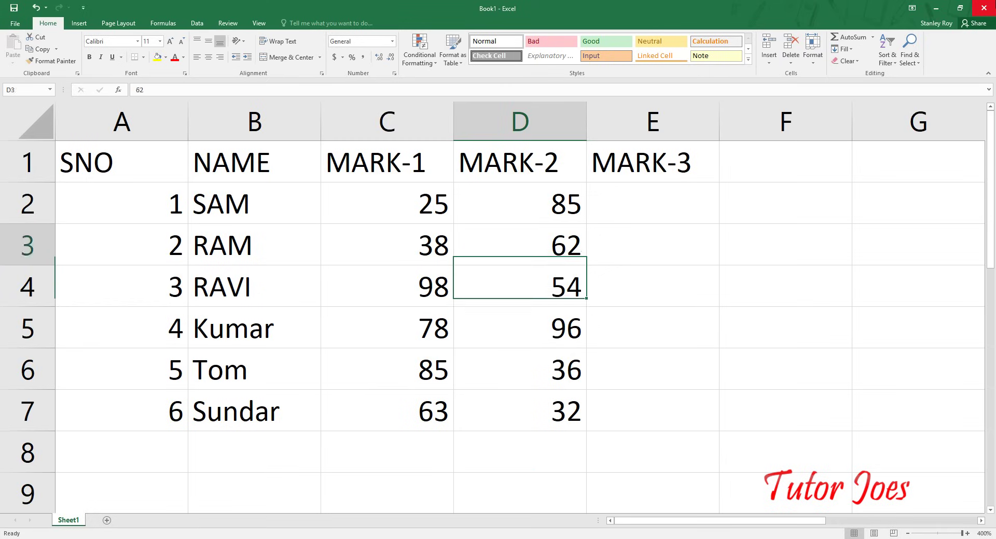
{"action": "key", "text": "Up"}
{"action": "key", "text": "Up"}
{"action": "key", "text": "Up"}
{"action": "key", "text": "Right"}
{"action": "key", "text": "Down"}
{"action": "type", "text": "85"}
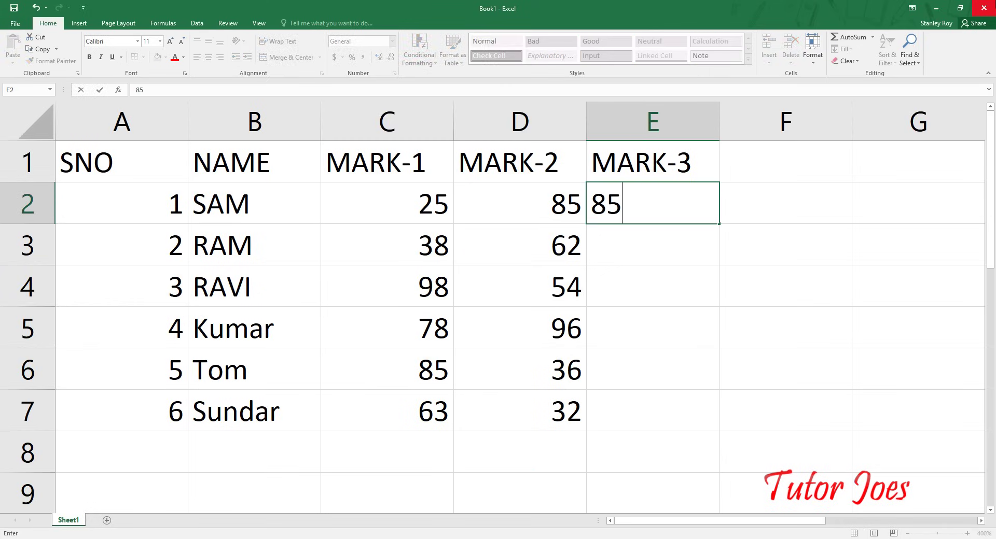
{"action": "key", "text": "Return"}
{"action": "type", "text": "12"}
{"action": "key", "text": "Return"}
{"action": "type", "text": "85"}
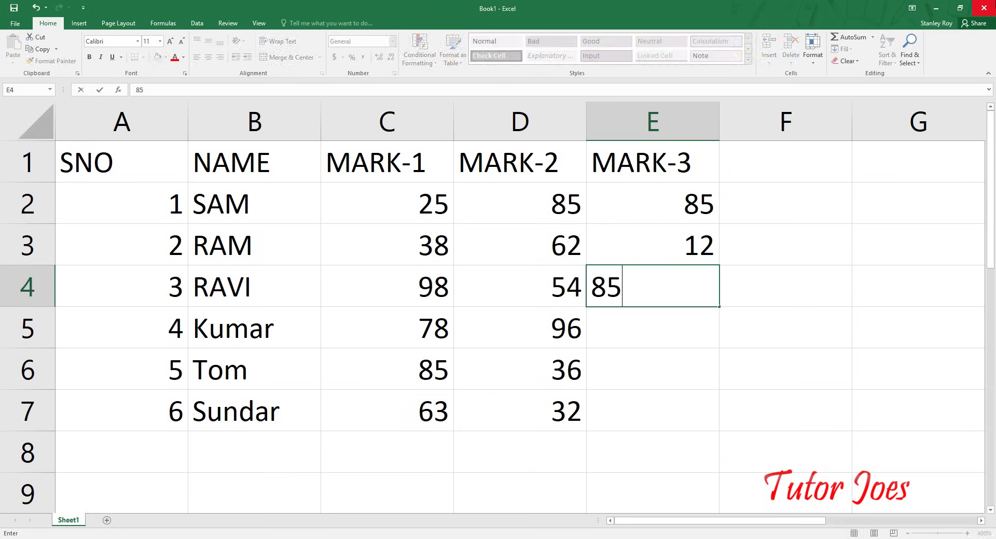
{"action": "key", "text": "Return"}
{"action": "type", "text": "96"}
{"action": "key", "text": "Return"}
{"action": "type", "text": "20"}
{"action": "key", "text": "Return"}
{"action": "type", "text": "8"}
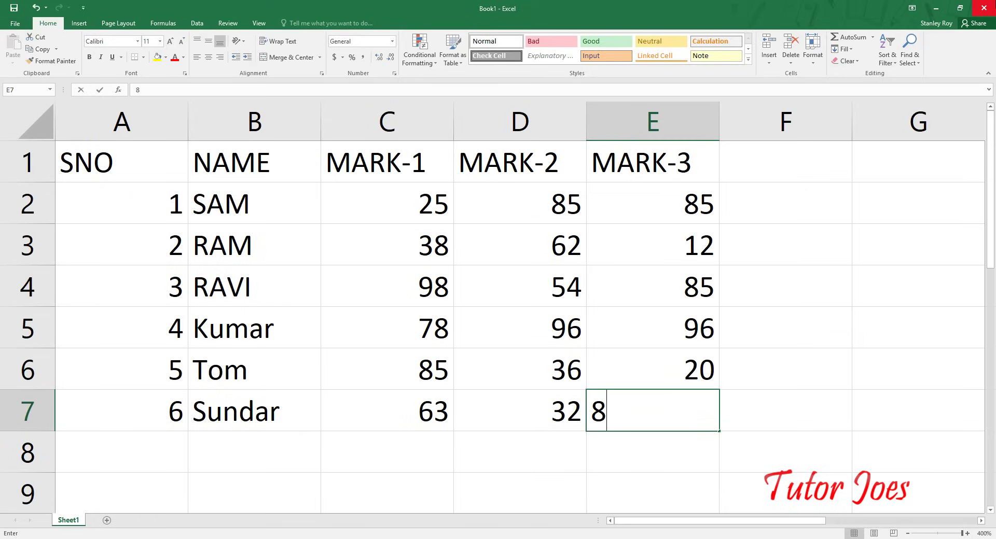
{"action": "type", "text": "5"}
{"action": "key", "text": "Return"}
{"action": "key", "text": "Up"}
{"action": "key", "text": "Up"}
{"action": "key", "text": "Up"}
{"action": "key", "text": "Up"}
{"action": "key", "text": "Up"}
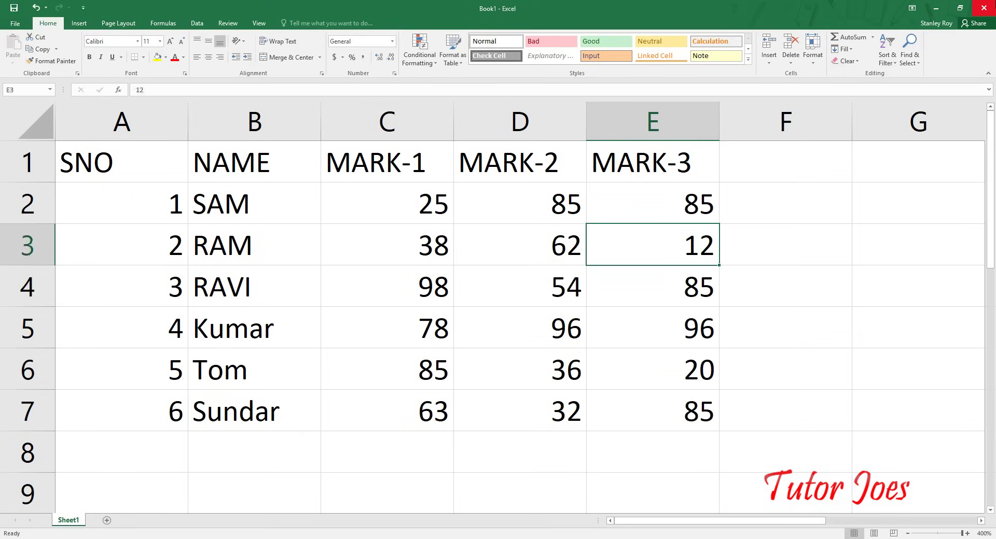
{"action": "key", "text": "Up"}
{"action": "key", "text": "Right"}
{"action": "key", "text": "Up"}
Step: Enter the header TOTAL in cell F1
{"action": "type", "text": "to"}
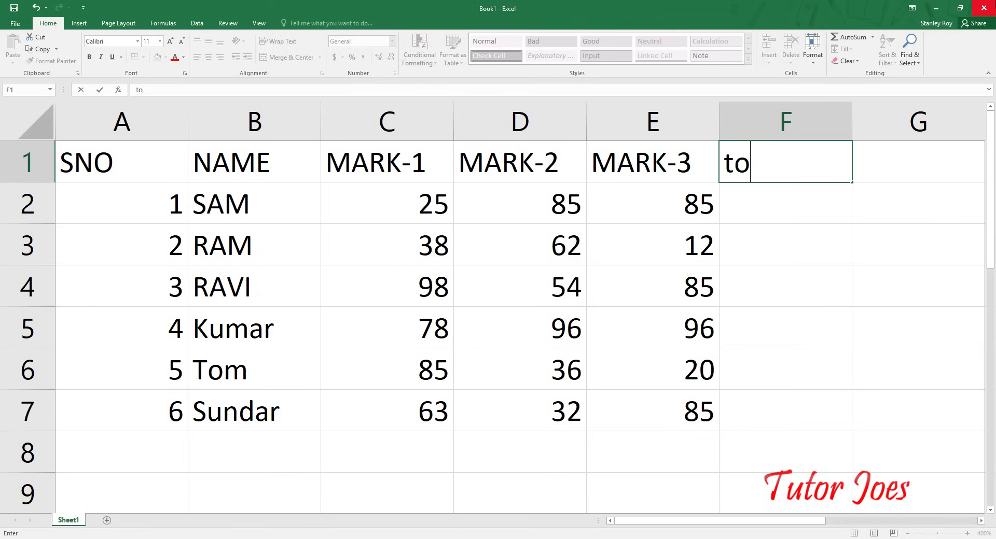
{"action": "key", "text": "BackSpace"}
{"action": "key", "text": "BackSpace"}
{"action": "type", "text": "TOAL"}
{"action": "key", "text": "BackSpace"}
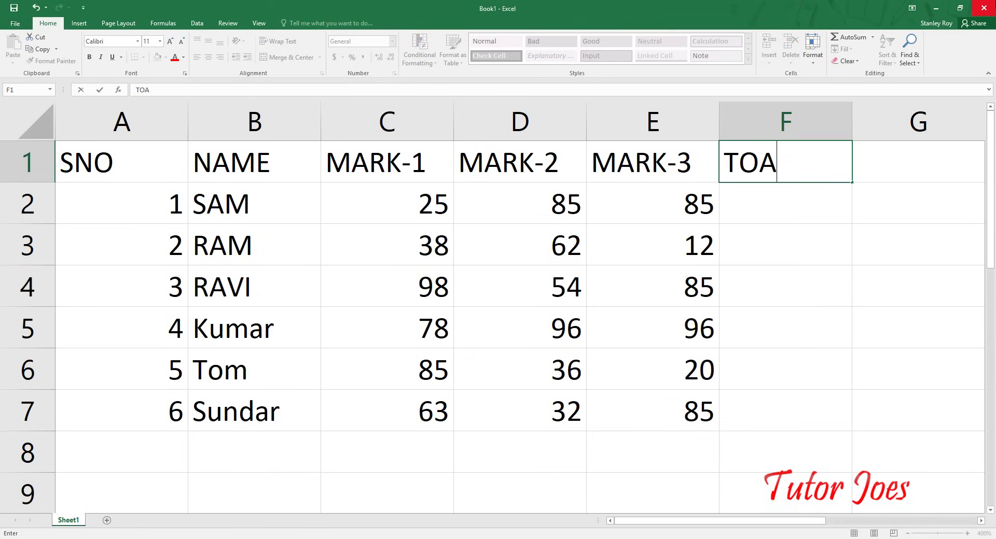
{"action": "key", "text": "BackSpace"}
{"action": "key", "text": "BackSpace"}
{"action": "type", "text": "OTAL"}
{"action": "key", "text": "Return"}
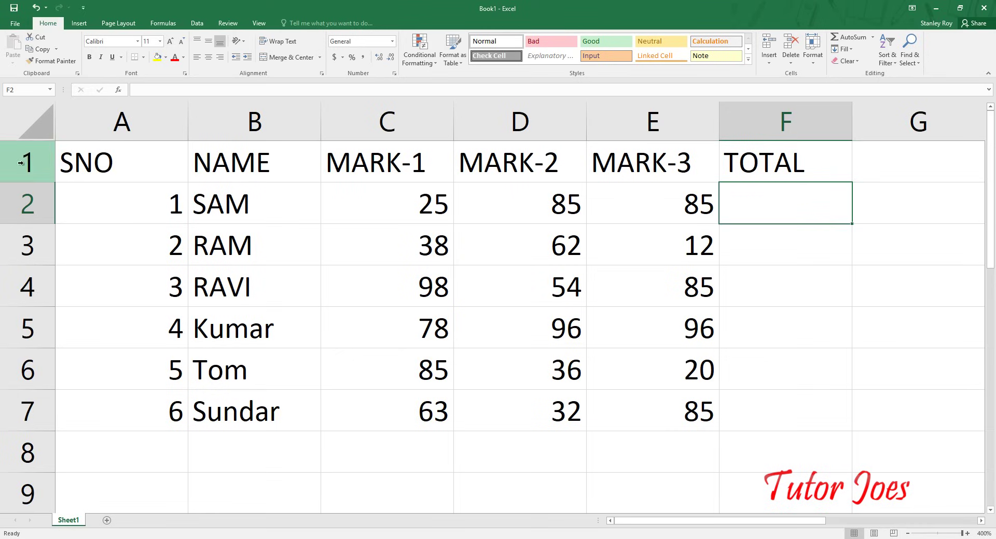
Step: Make header row 1, SNO through TOTAL, bold
{"action": "left_click", "coordinate": [21, 161]}
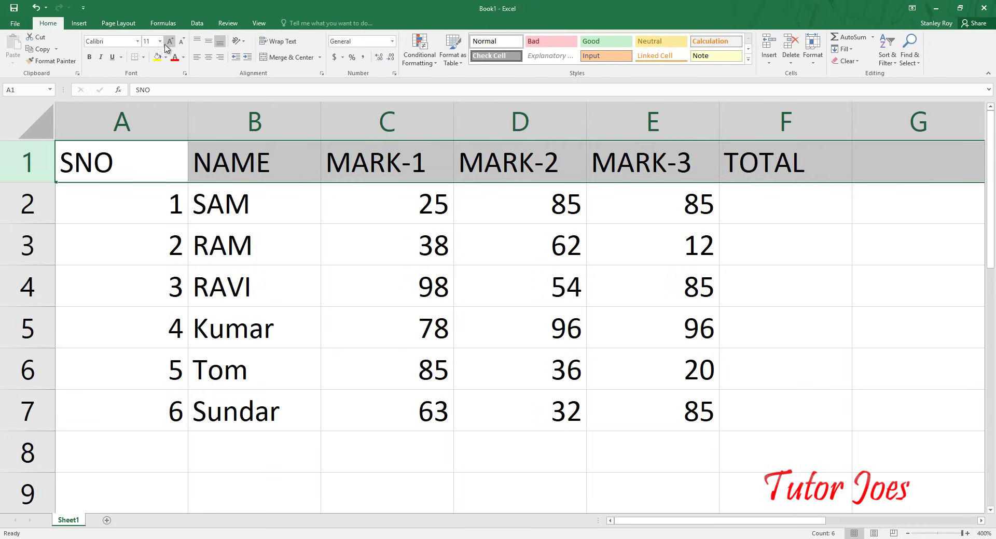
{"action": "left_click", "coordinate": [91, 58]}
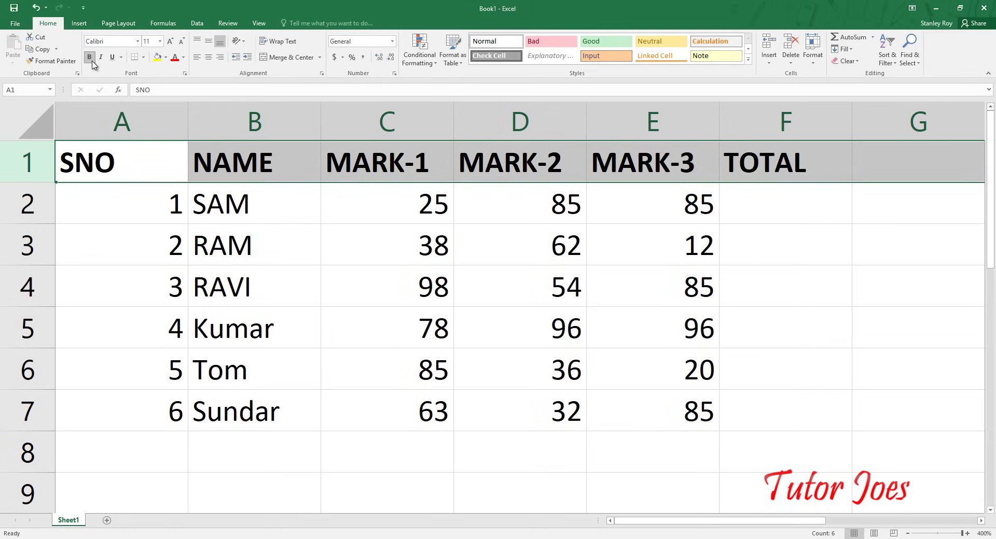
{"action": "left_click", "coordinate": [670, 196]}
{"action": "left_click", "coordinate": [763, 205]}
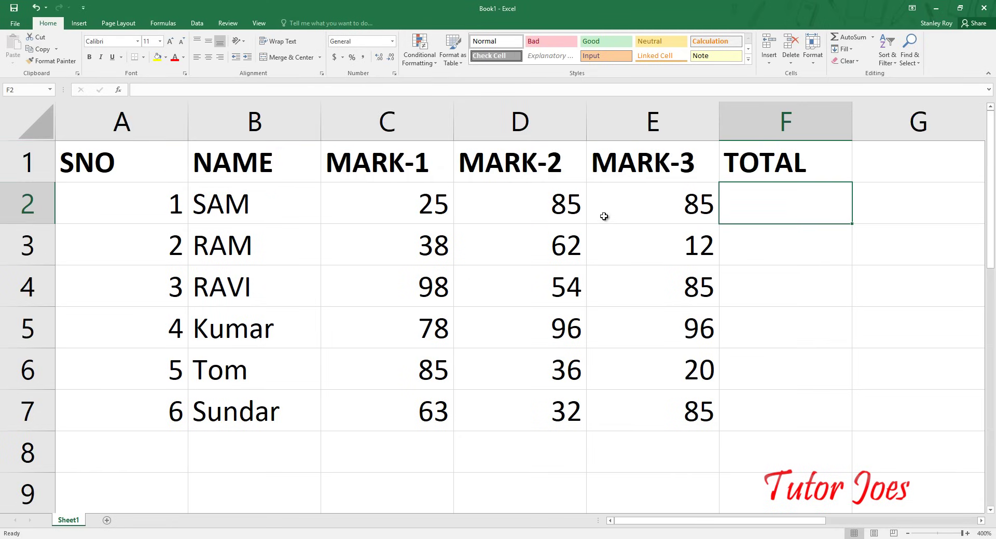
Step: Enter =C2+D2+E2 in F2 and fill it down to F7
{"action": "type", "text": "="}
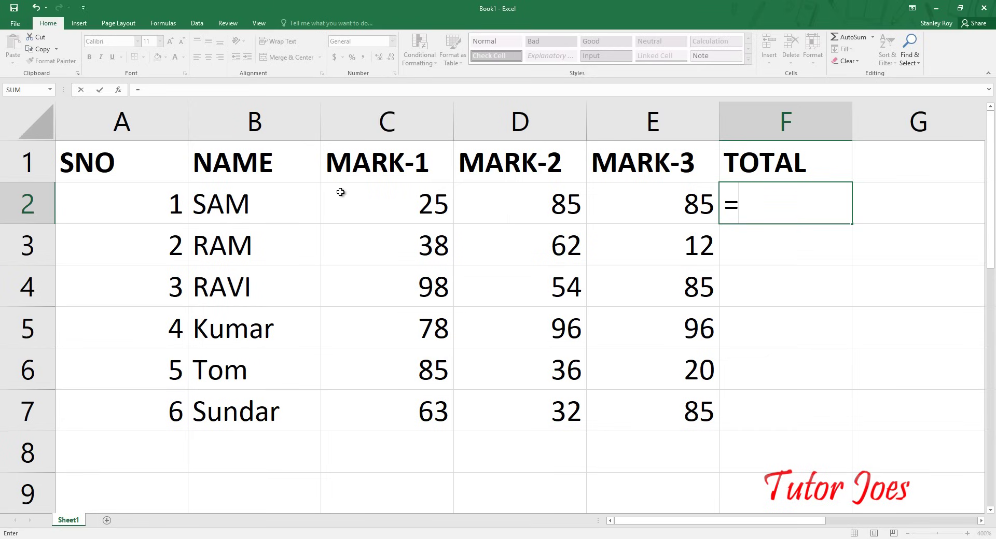
{"action": "type", "text": "c2"}
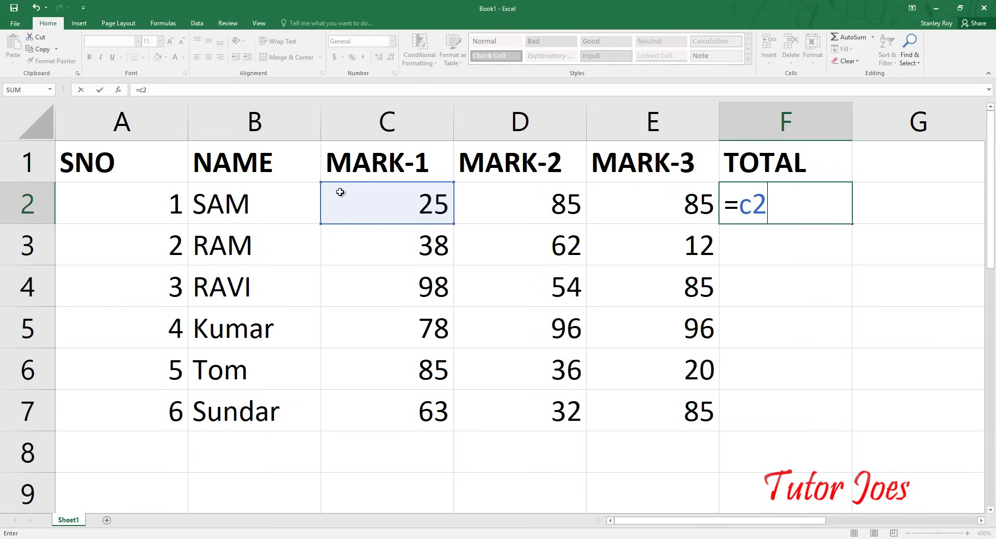
{"action": "type", "text": "+d"}
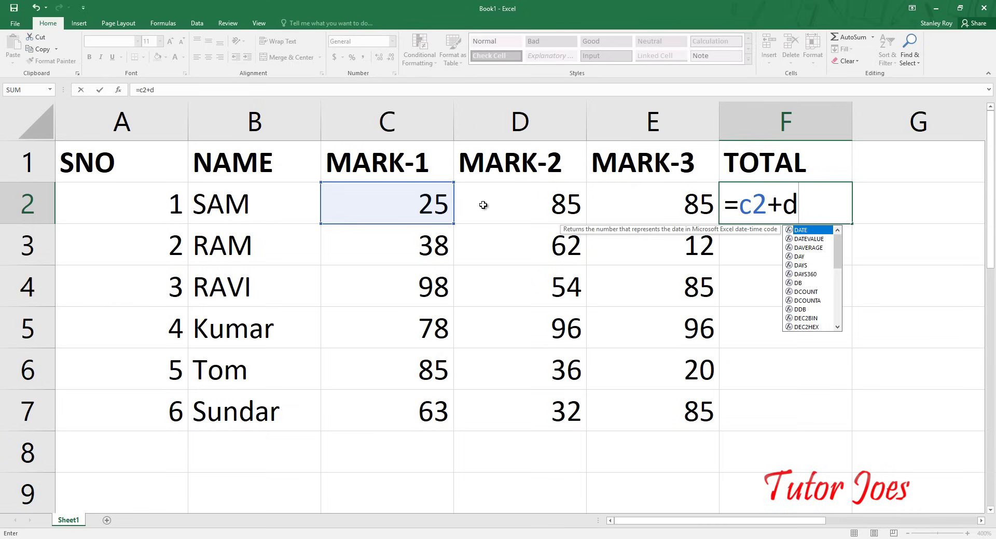
{"action": "type", "text": "2+"}
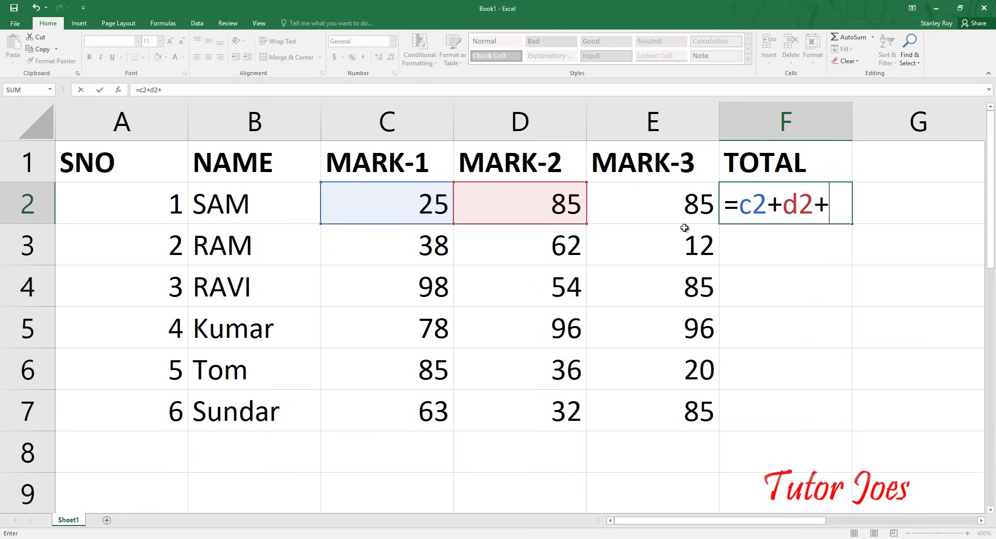
{"action": "left_click", "coordinate": [672, 220]}
{"action": "key", "text": "Return"}
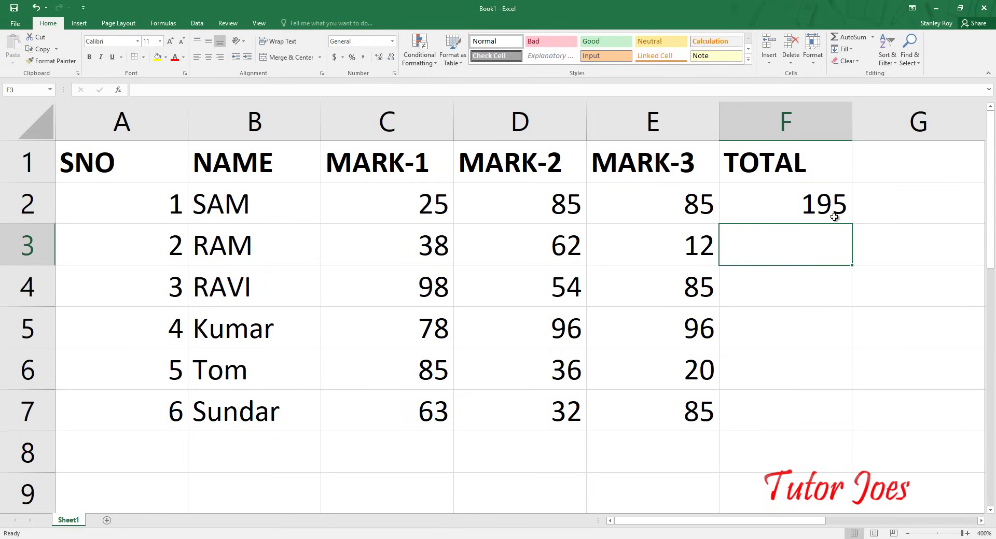
{"action": "left_click", "coordinate": [824, 202]}
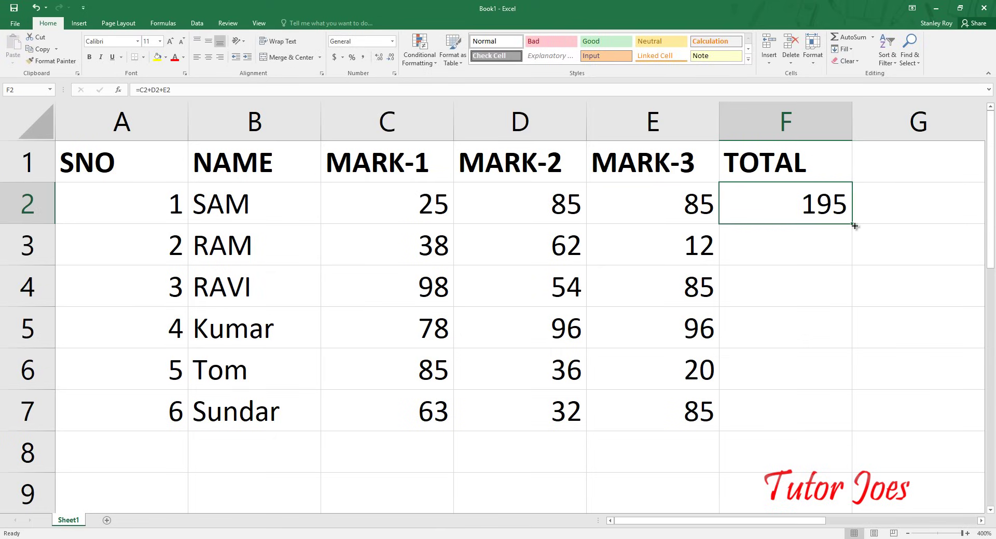
{"action": "left_click_drag", "start_coordinate": [854, 226], "coordinate": [826, 422]}
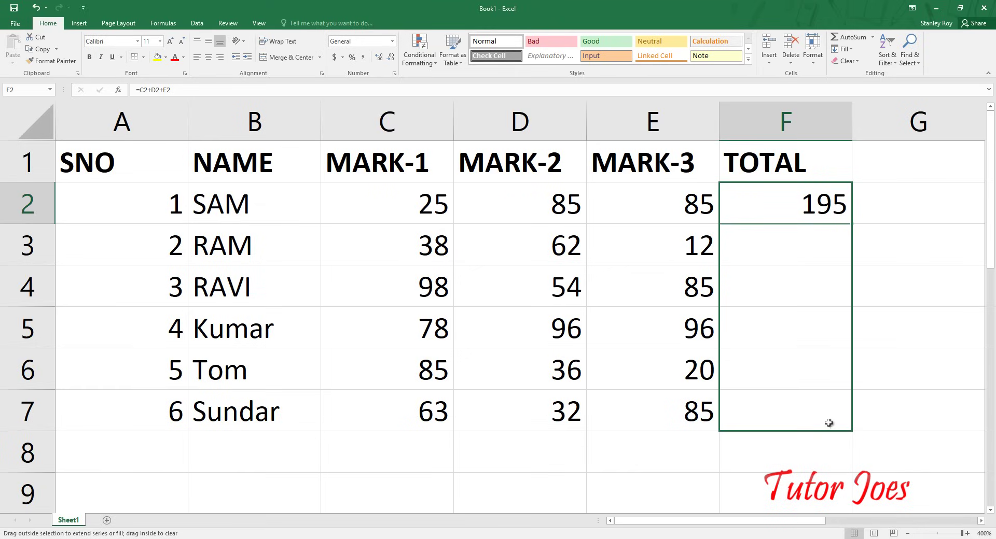
Step: Check RAM's copied total formula and review the six totals in F2:F7
{"action": "left_click", "coordinate": [788, 244]}
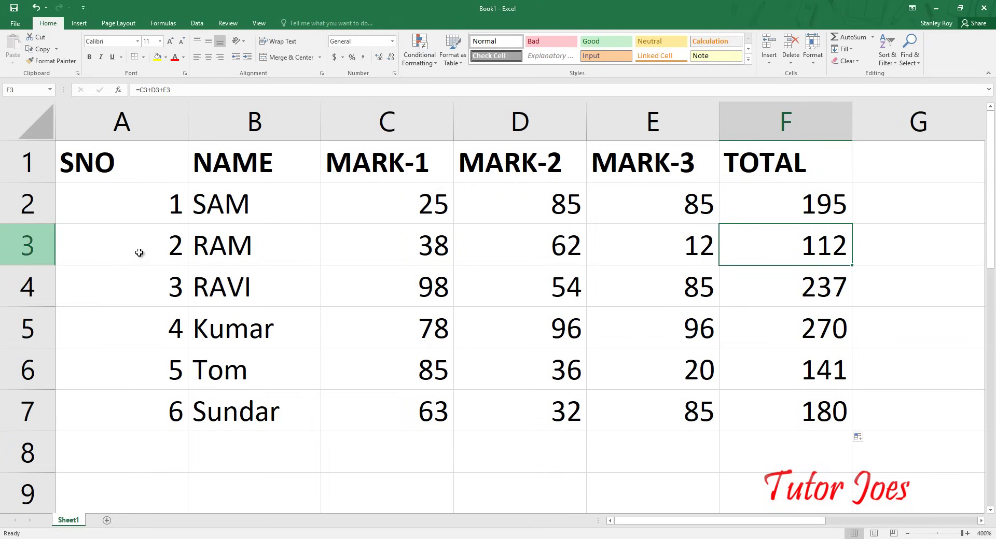
{"action": "double_click", "coordinate": [766, 248]}
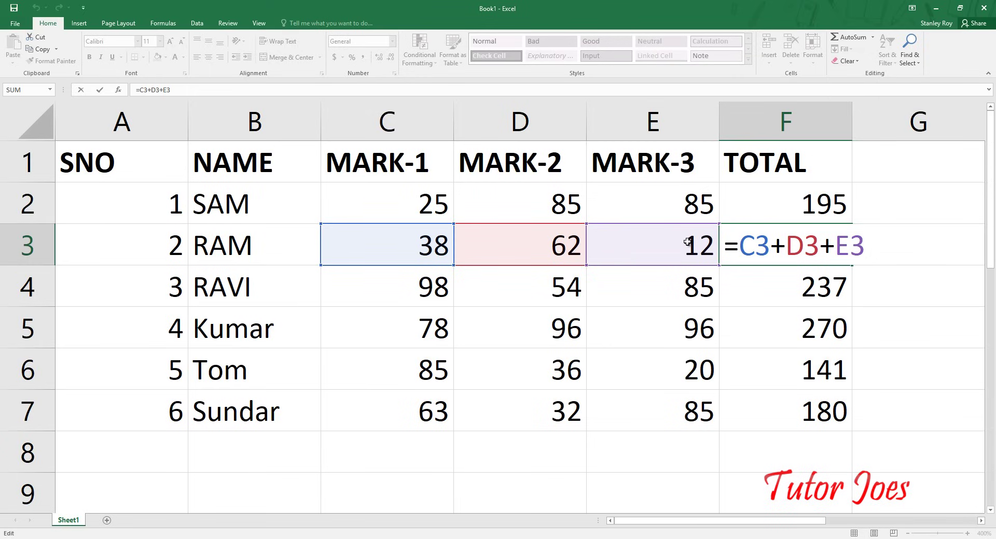
{"action": "key", "text": "Return"}
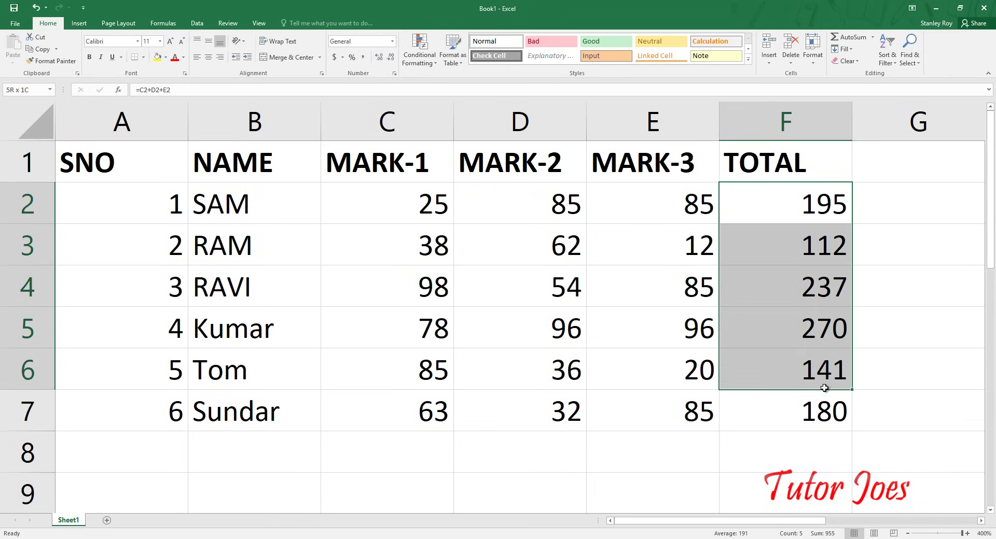
{"action": "left_click_drag", "start_coordinate": [816, 211], "coordinate": [824, 410]}
{"action": "left_click", "coordinate": [889, 174]}
Step: Head column G with AVG and enter =F2/3 as SAM's average in G2
{"action": "type", "text": "A"}
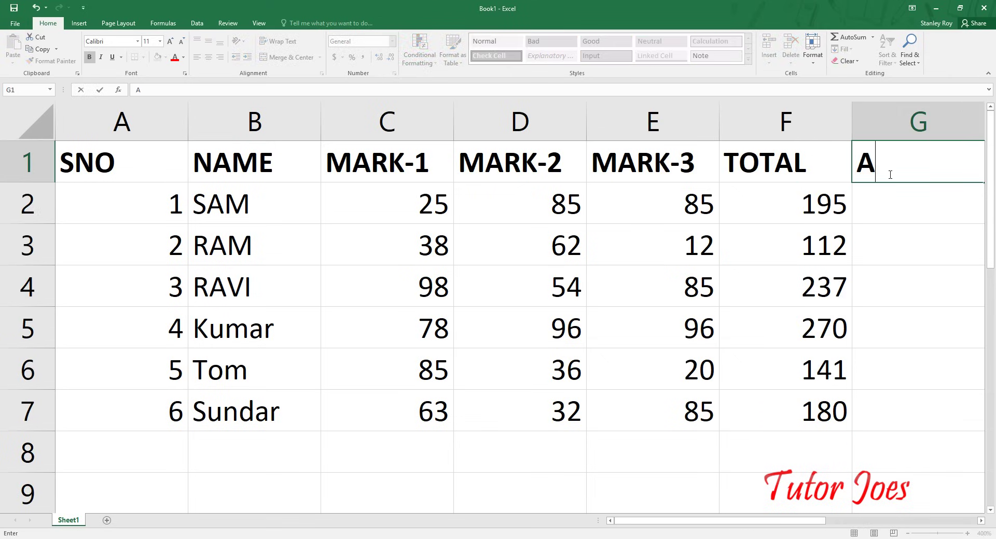
{"action": "type", "text": "VC"}
{"action": "key", "text": "BackSpace"}
{"action": "type", "text": "G"}
{"action": "key", "text": "Return"}
{"action": "type", "text": "="}
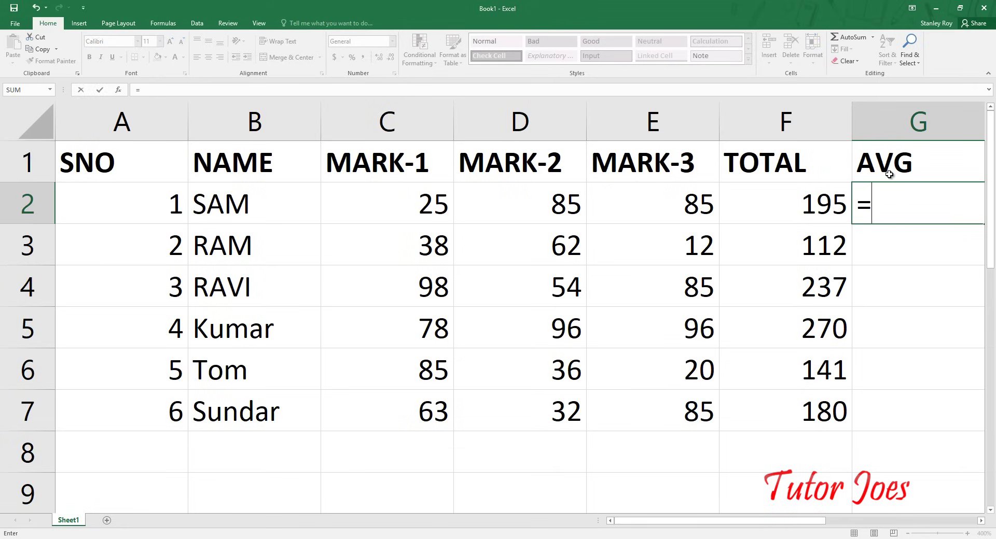
{"action": "key", "text": "Left"}
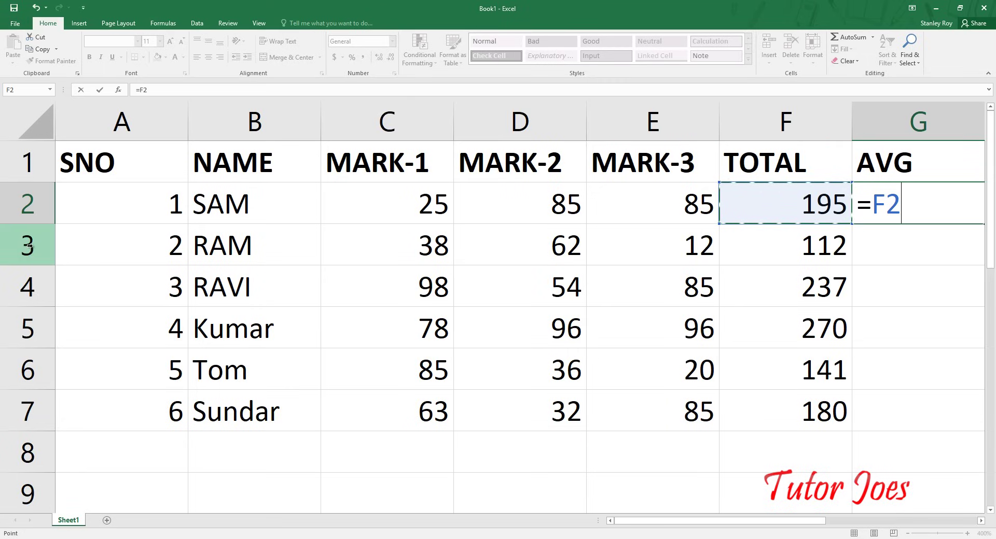
{"action": "type", "text": "/"}
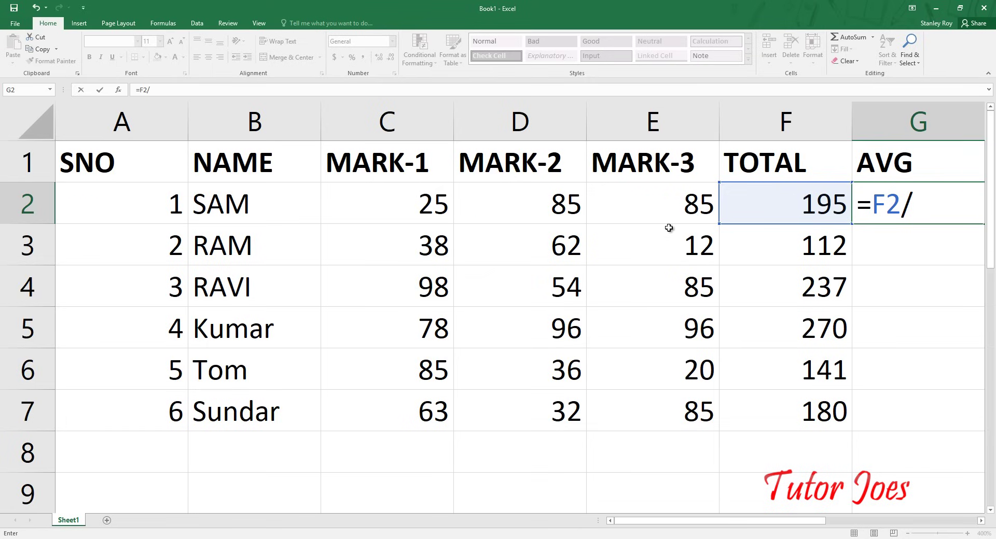
{"action": "type", "text": "3"}
{"action": "key", "text": "Return"}
Step: Fill the =F2/3 average formula down through G7 for all six students
{"action": "left_click", "coordinate": [925, 211]}
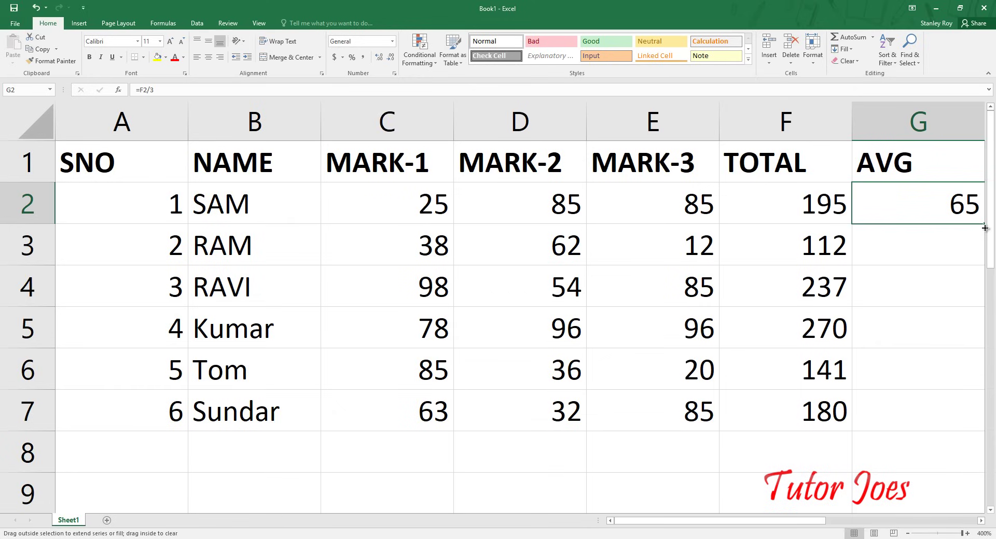
{"action": "left_click_drag", "start_coordinate": [985, 228], "coordinate": [586, 247]}
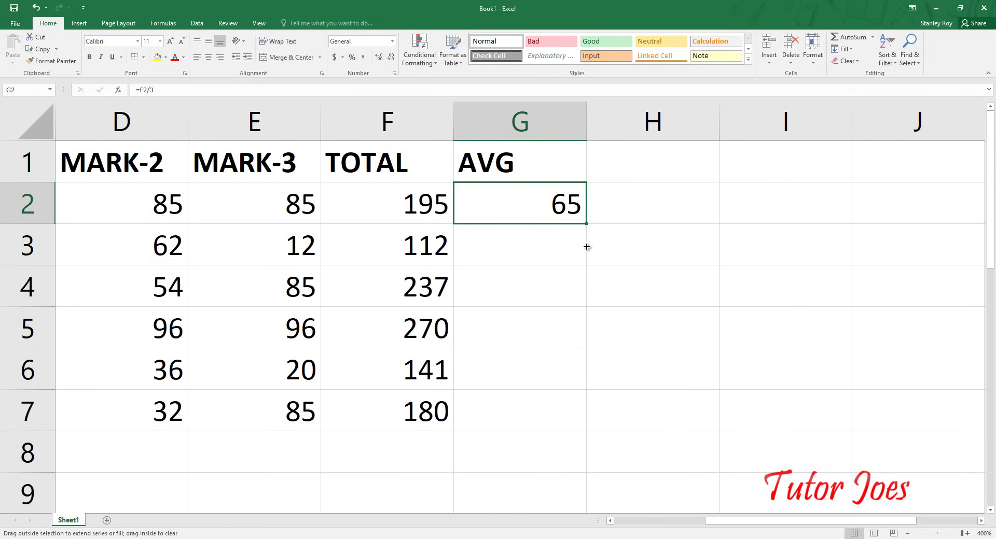
{"action": "left_click_drag", "start_coordinate": [586, 247], "coordinate": [571, 423]}
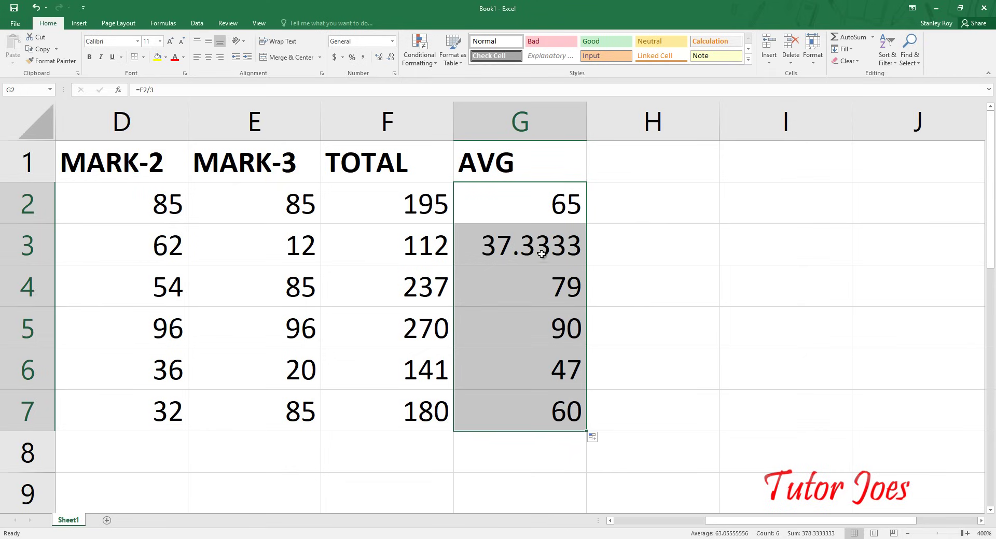
Step: Inspect the average formulas for RAM, RAVI, Kumar and Tom
{"action": "left_click", "coordinate": [541, 253]}
{"action": "double_click", "coordinate": [540, 254]}
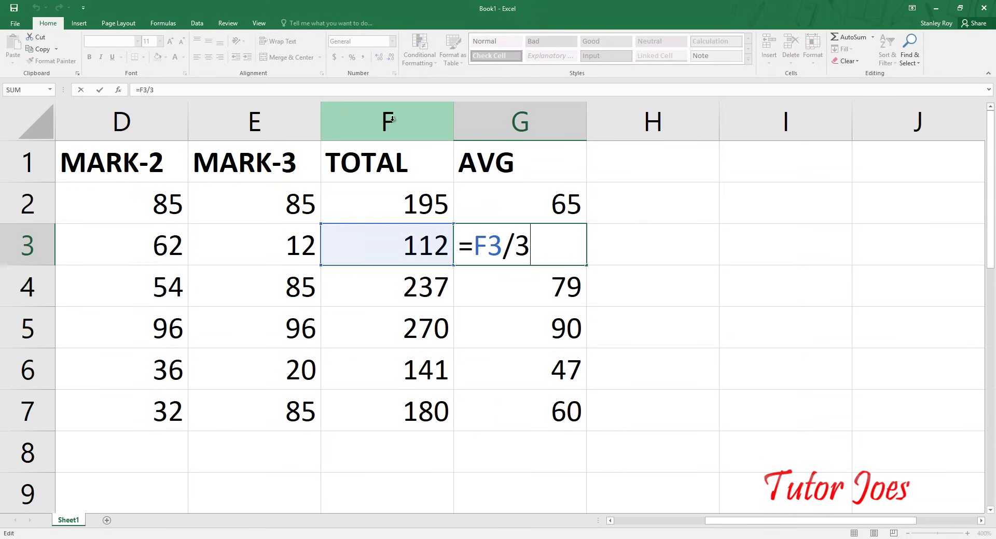
{"action": "double_click", "coordinate": [528, 291]}
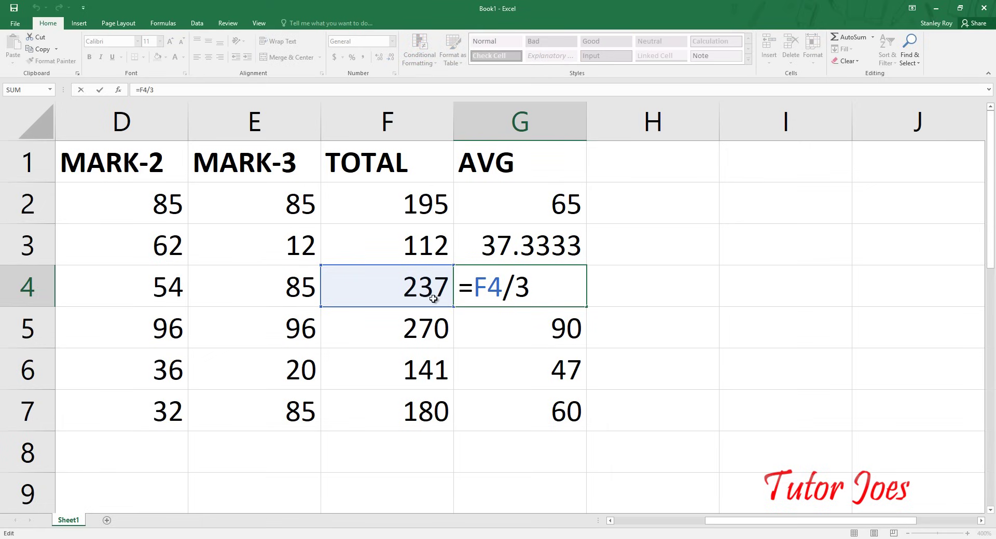
{"action": "double_click", "coordinate": [556, 337]}
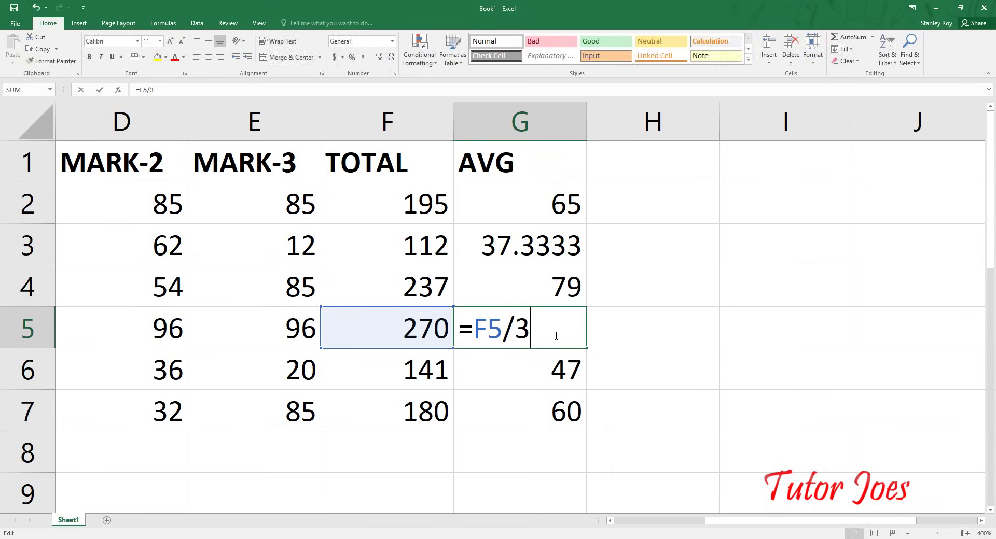
{"action": "double_click", "coordinate": [560, 363]}
Step: Review the TOTAL formulas for SAM, RAM and RAVI without changing them
{"action": "key", "text": "Return"}
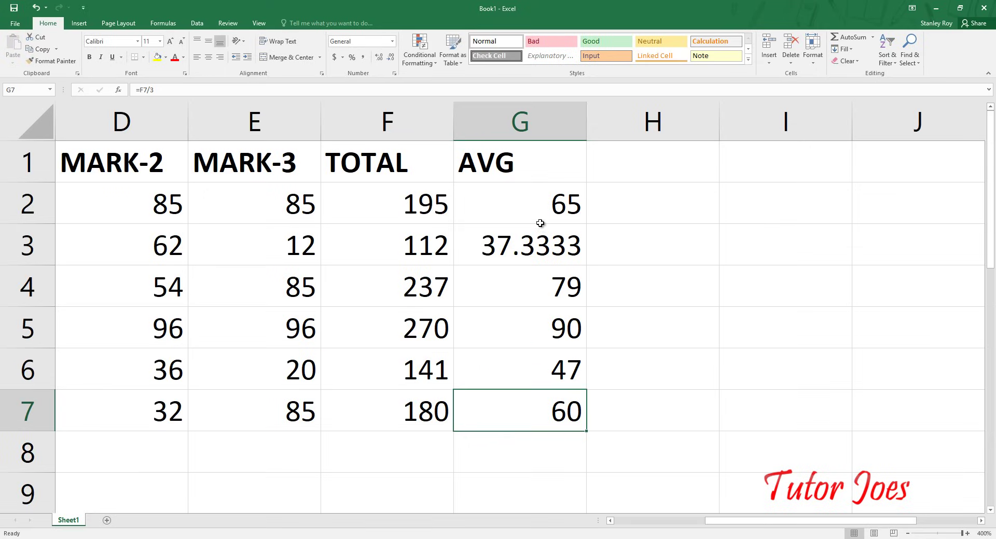
{"action": "left_click", "coordinate": [420, 202]}
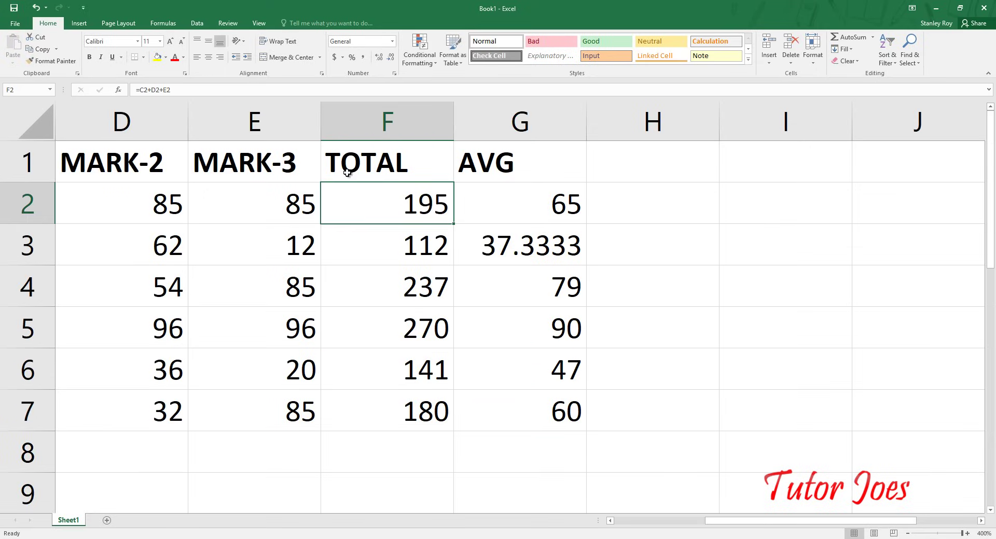
{"action": "double_click", "coordinate": [407, 196]}
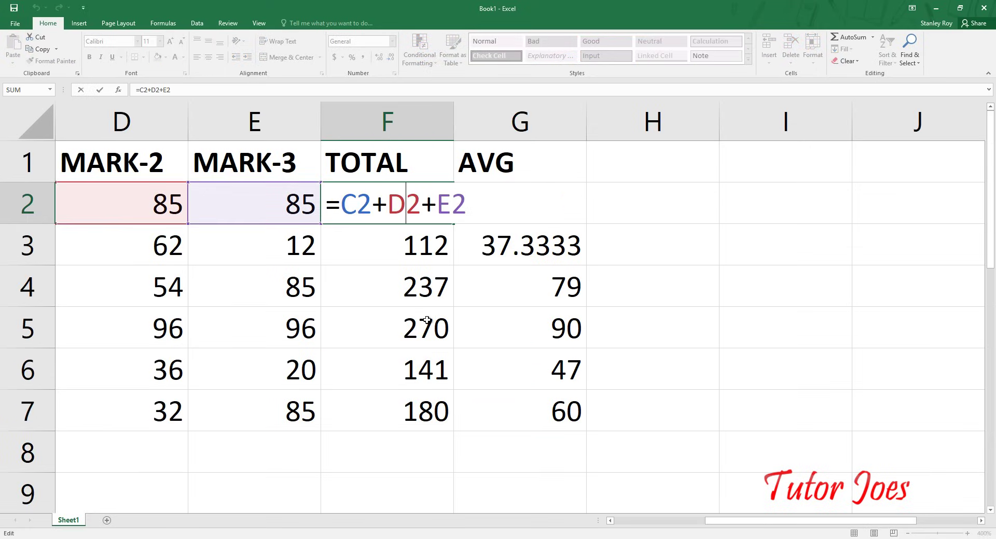
{"action": "key", "text": "Return"}
{"action": "left_click", "coordinate": [439, 210]}
{"action": "left_click", "coordinate": [442, 260]}
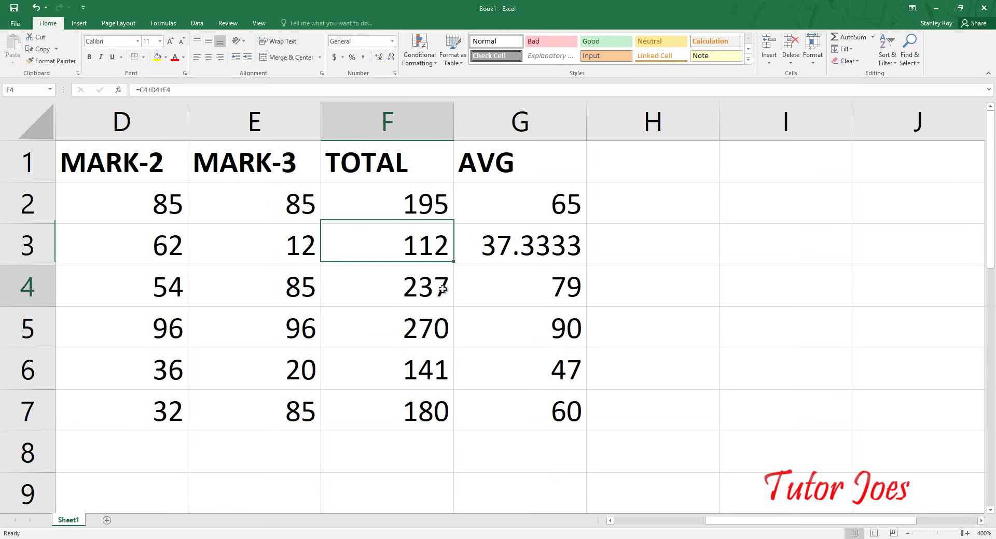
{"action": "left_click", "coordinate": [442, 288]}
Step: Return to column A and zoom out to show the table from SNO to AVG
{"action": "key", "text": "Left"}
{"action": "key", "text": "Left"}
{"action": "key", "text": "Left"}
{"action": "key", "text": "Left"}
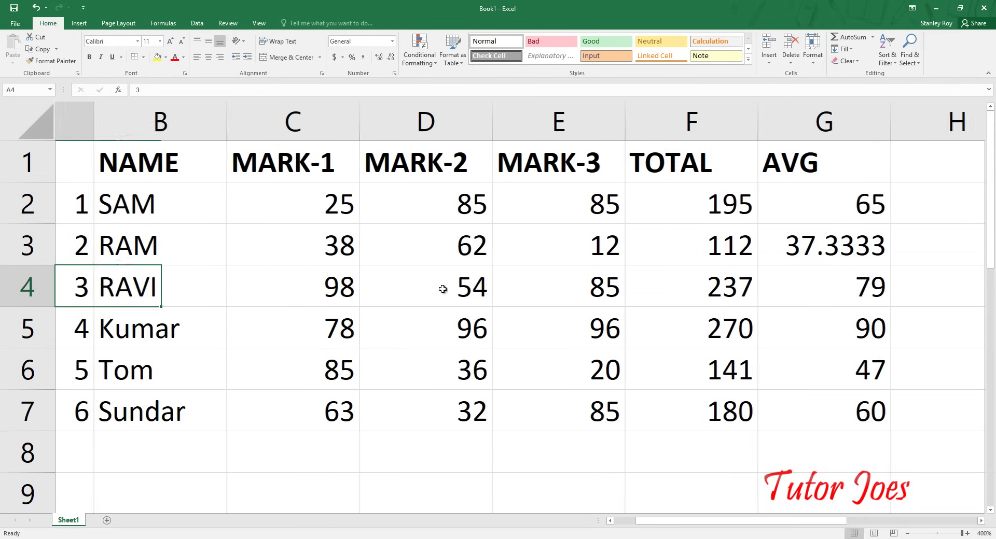
{"action": "key", "text": "Left"}
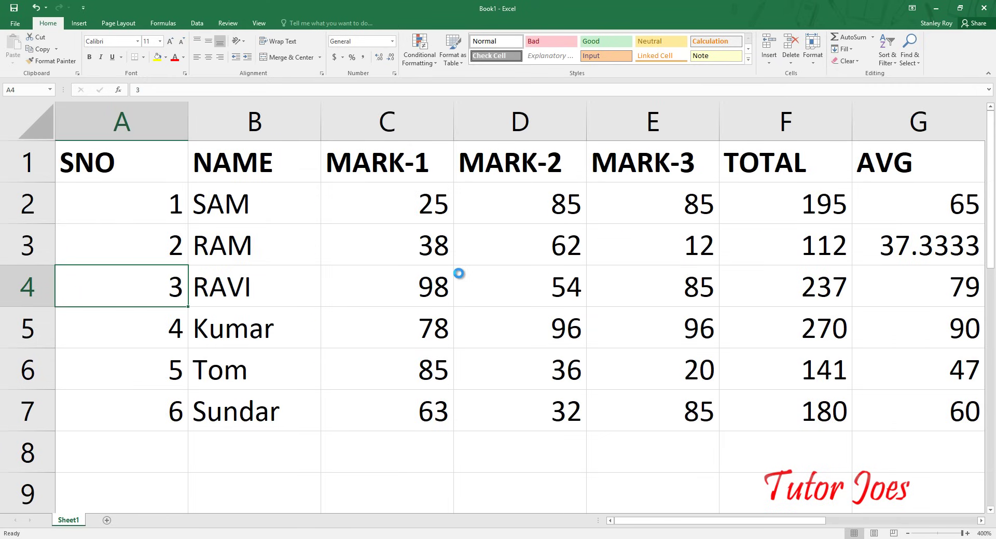
{"action": "scroll", "coordinate": [459, 273], "scroll_direction": "down", "scroll_amount": 5, "text": "ctrl"}
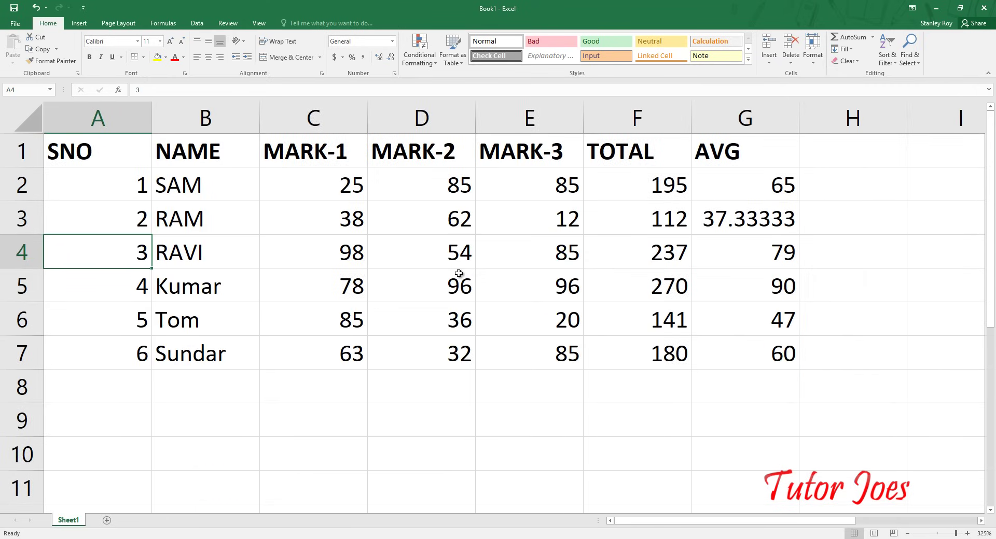